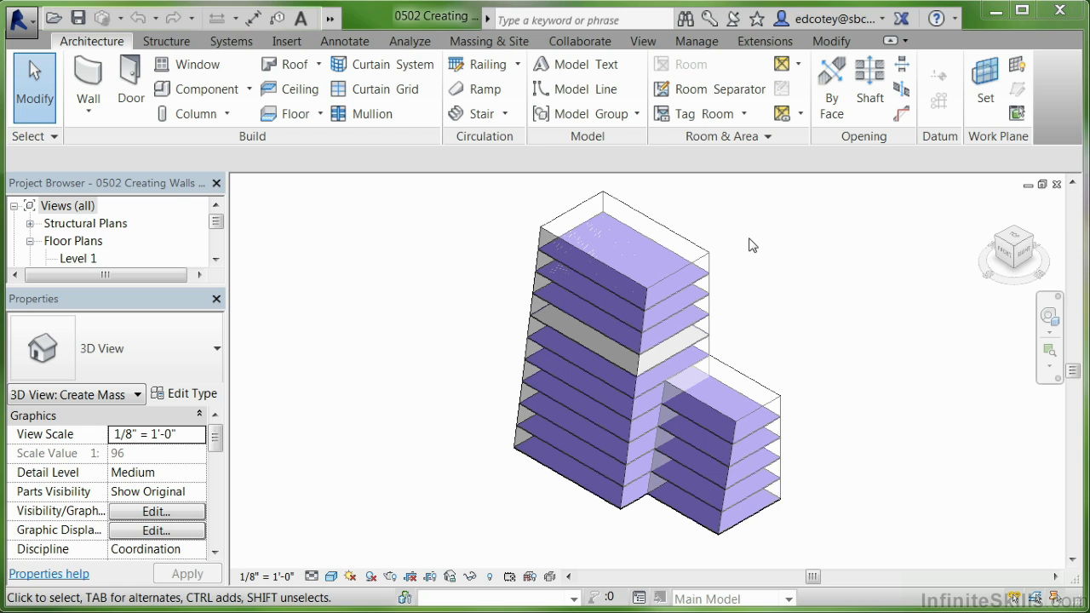
# - Select the model, filter out Mass to keep only floors, and hide the Floors category in view
pyautogui.moveTo(760, 227); pyautogui.dragTo(421, 502)
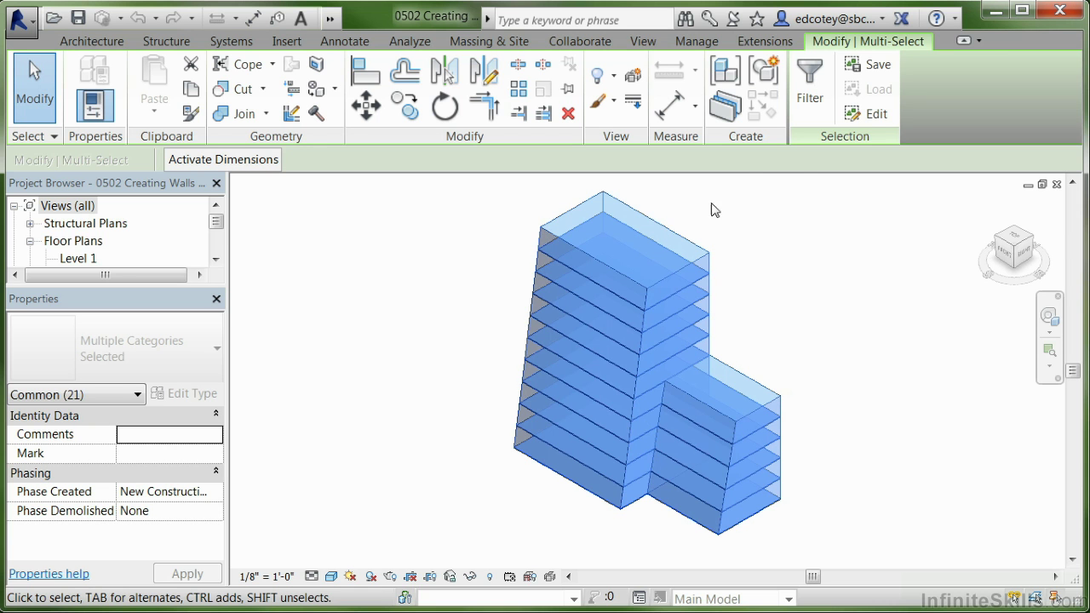
pyautogui.click(804, 82)
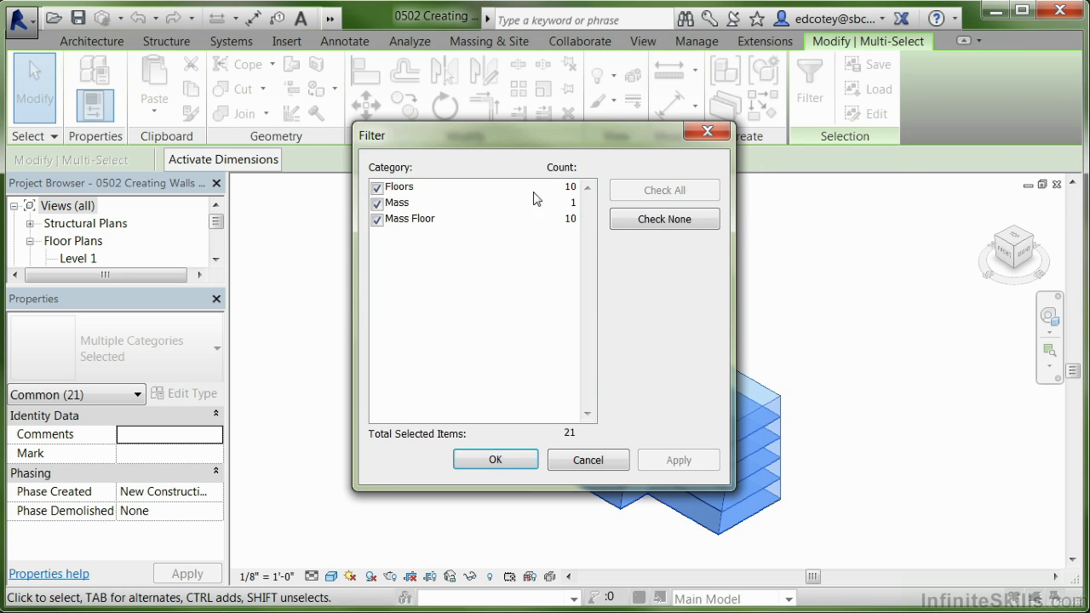
pyautogui.click(376, 204)
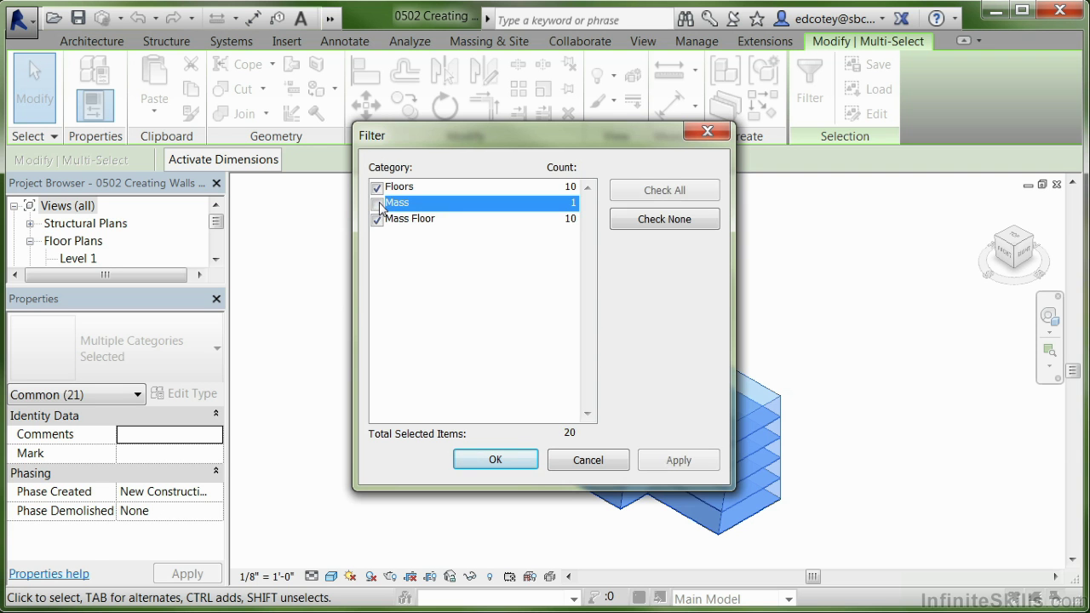
pyautogui.click(495, 459)
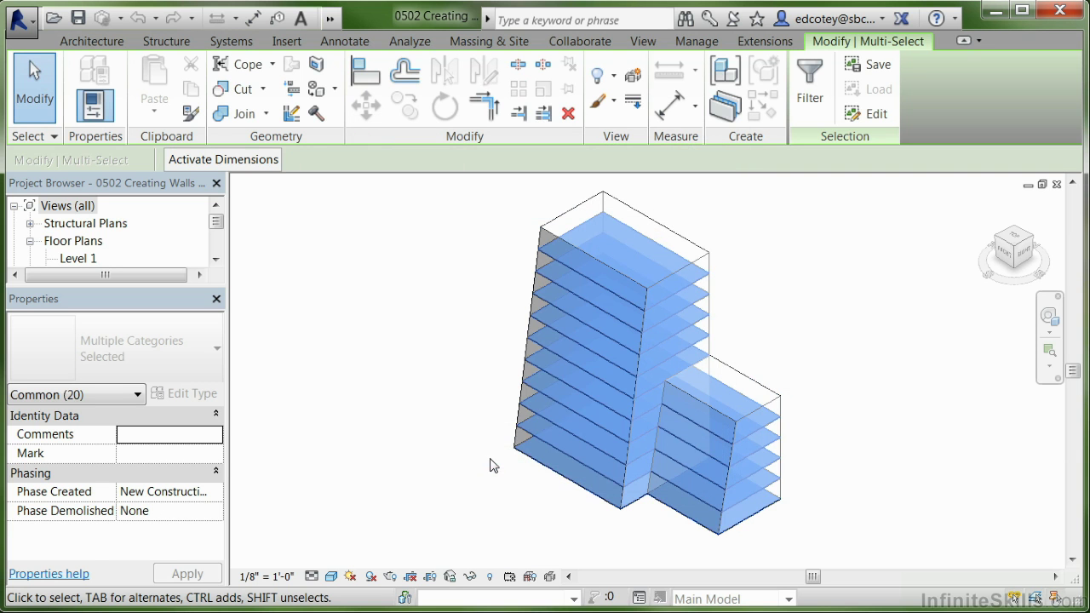
pyautogui.rightClick(584, 355)
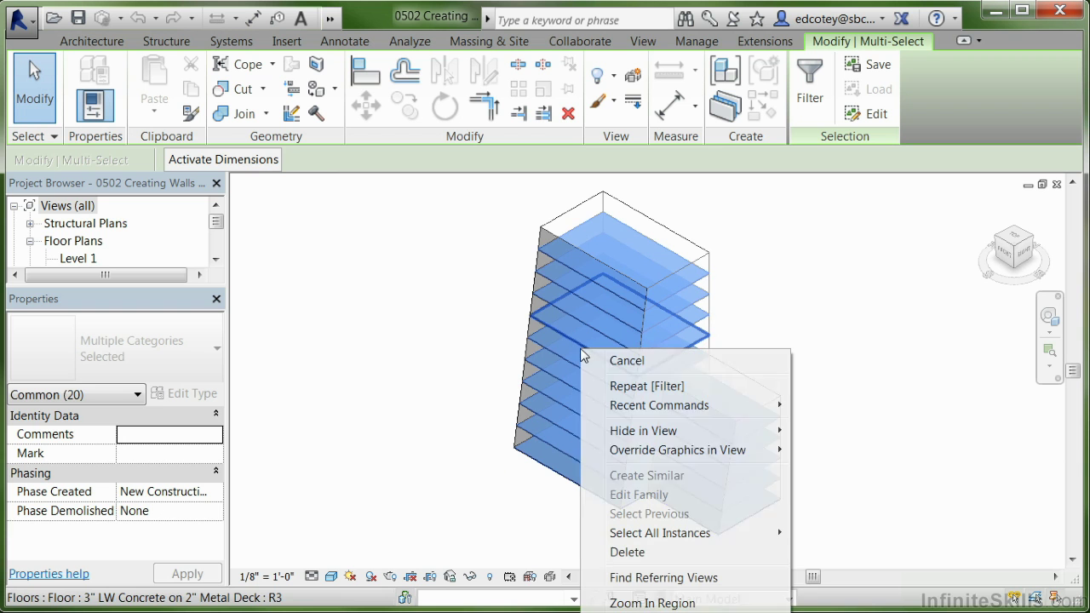
pyautogui.moveTo(623, 435)
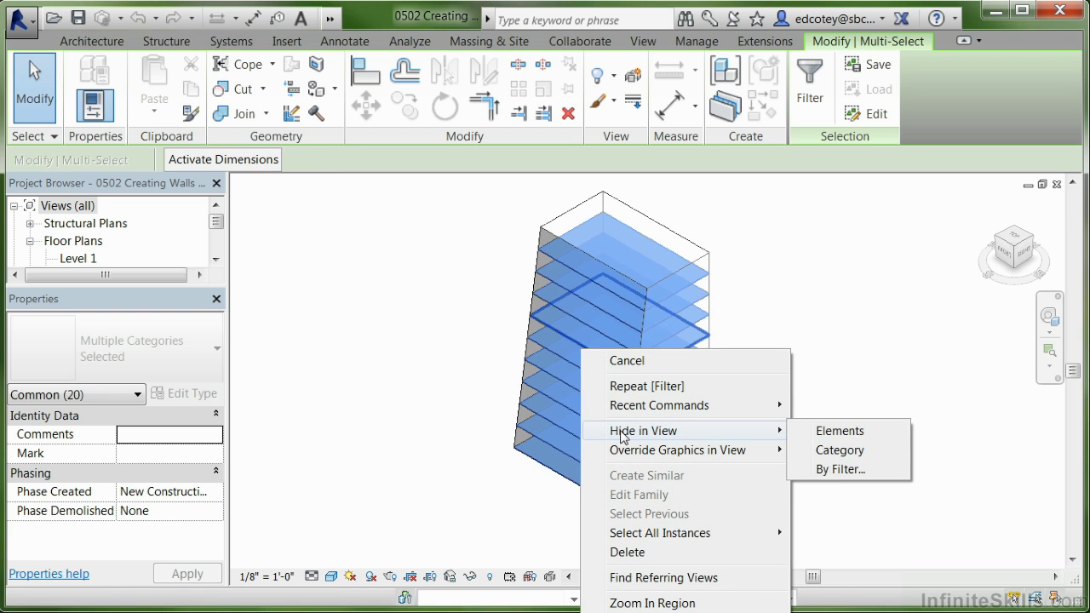
pyautogui.click(819, 454)
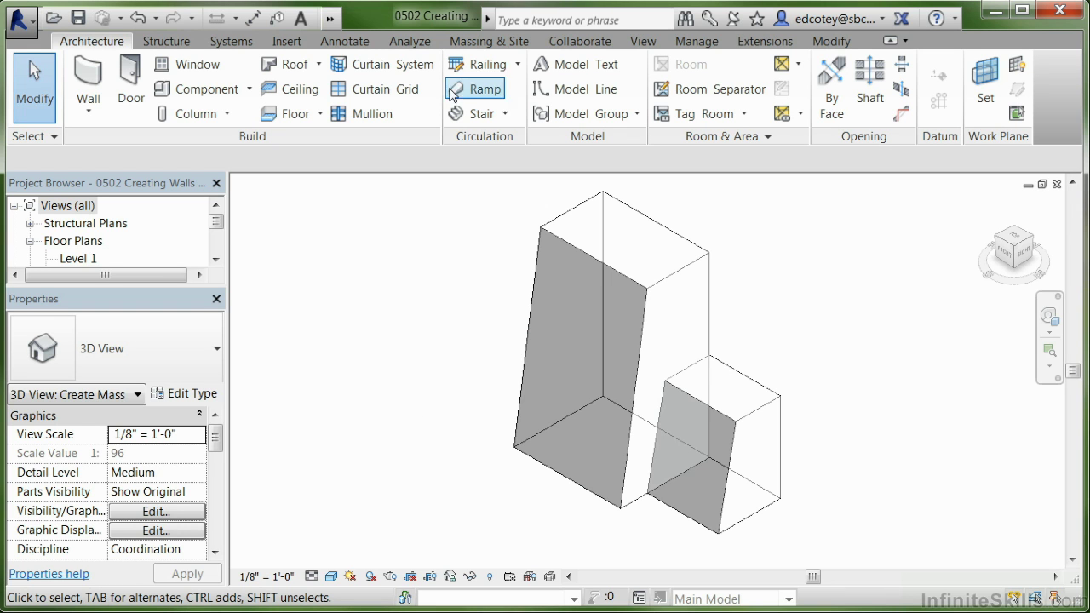
# - Show the Massing & Site tools so walls can be placed on mass faces
pyautogui.click(474, 42)
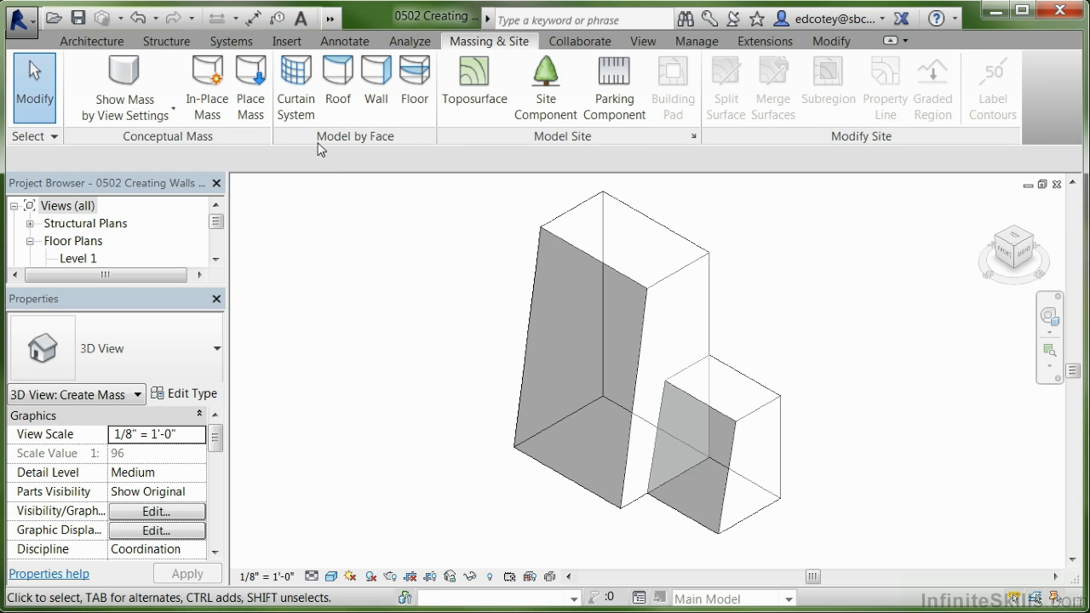
# - Place Exterior - Brick on CMU face walls (Core Face: Exterior) on both blocks' right faces
pyautogui.click(376, 119)
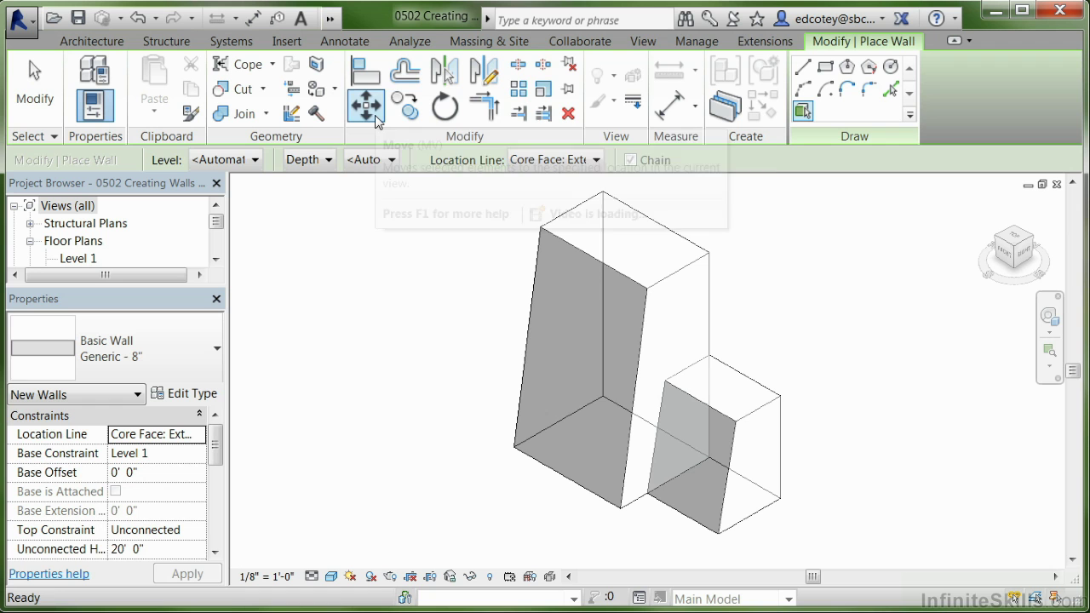
pyautogui.click(153, 345)
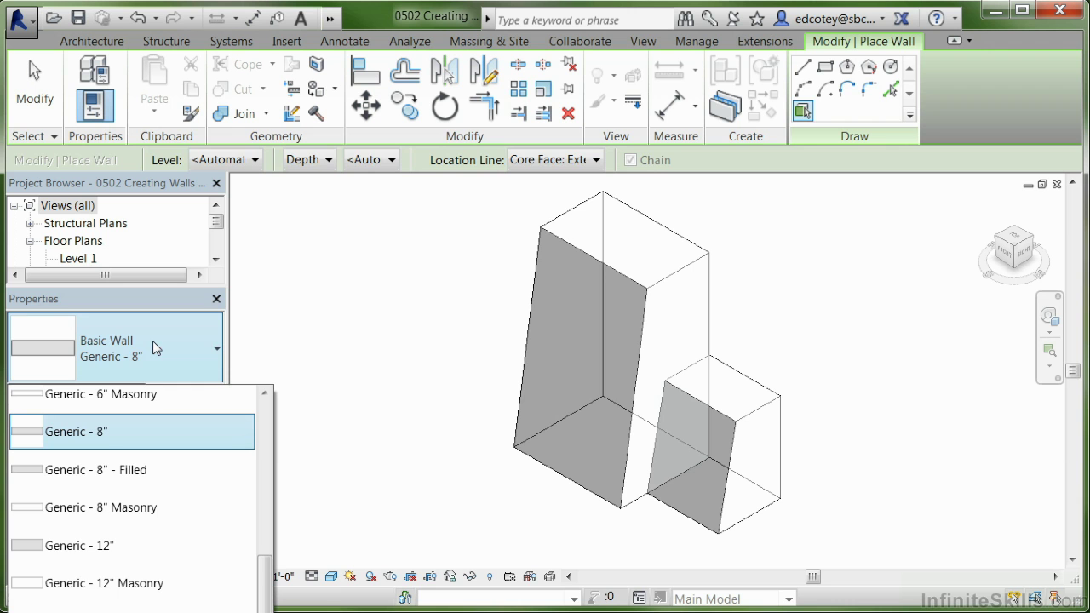
pyautogui.moveTo(264, 582); pyautogui.dragTo(267, 400)
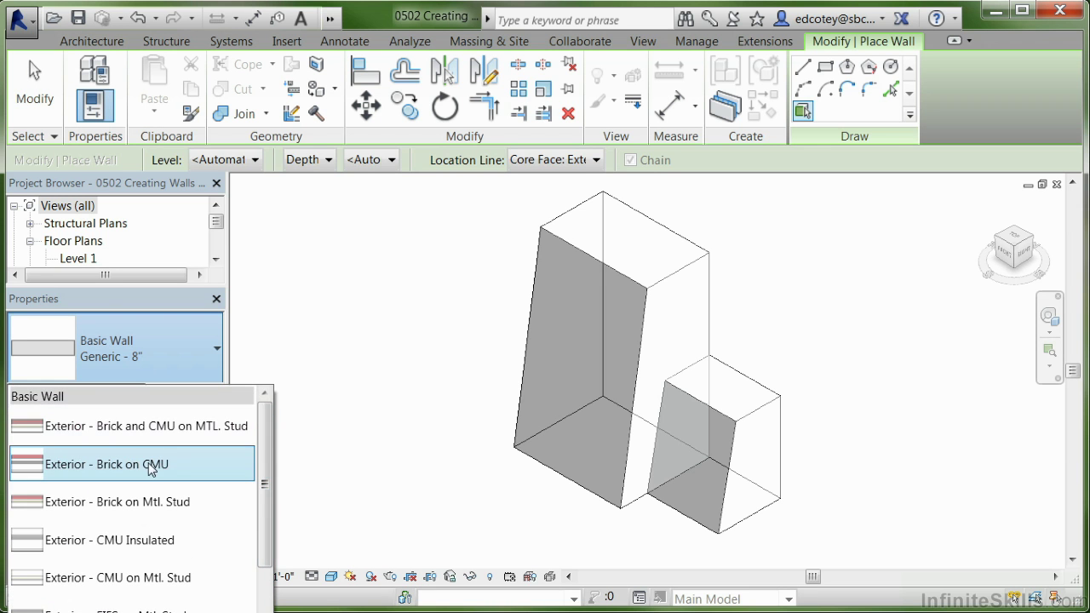
pyautogui.moveTo(151, 469)
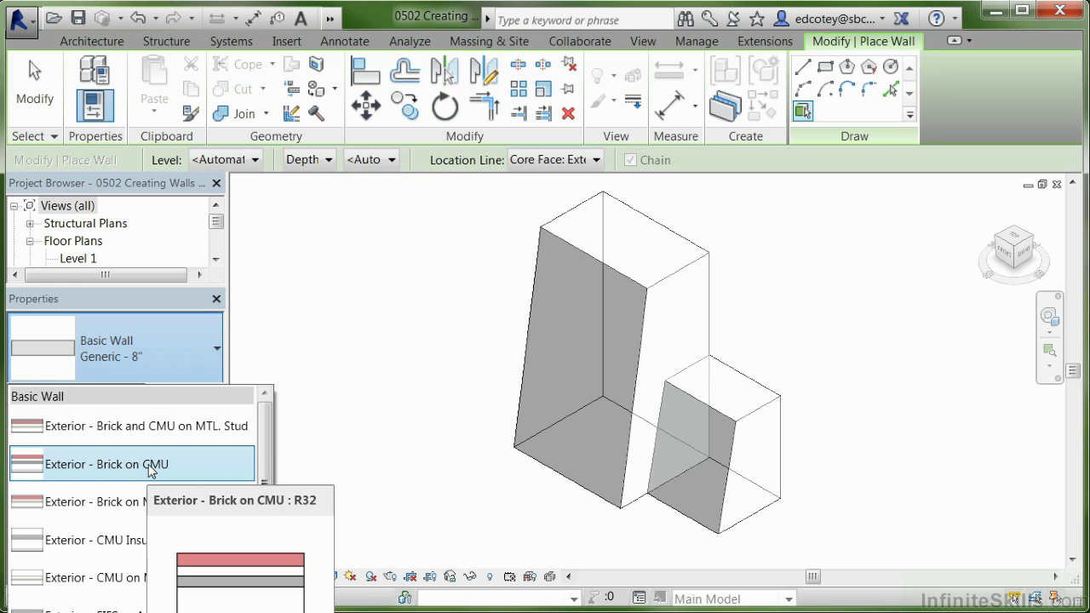
pyautogui.click(150, 468)
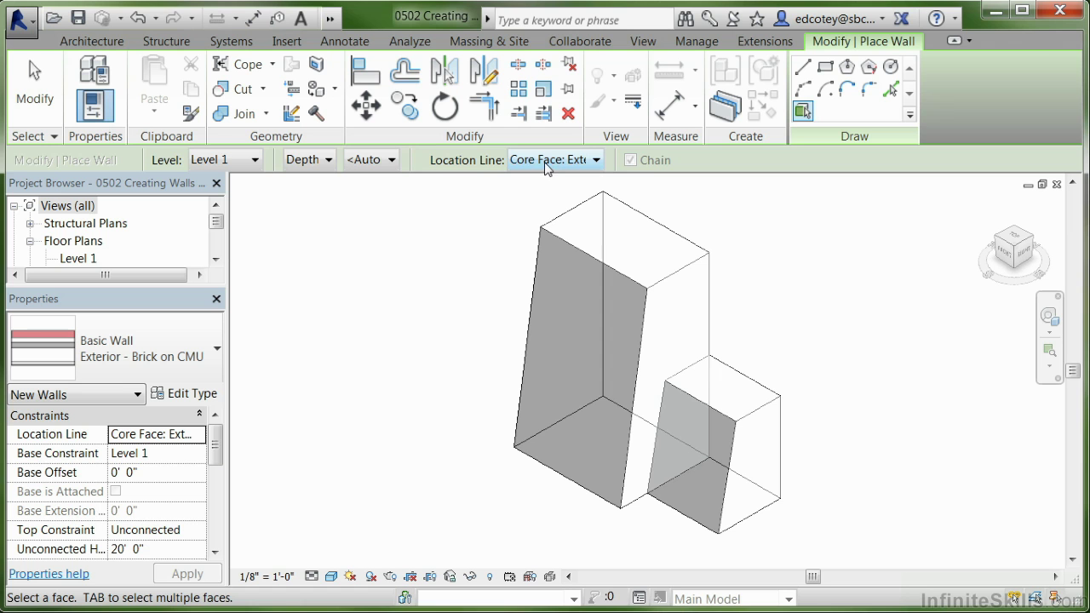
pyautogui.click(596, 160)
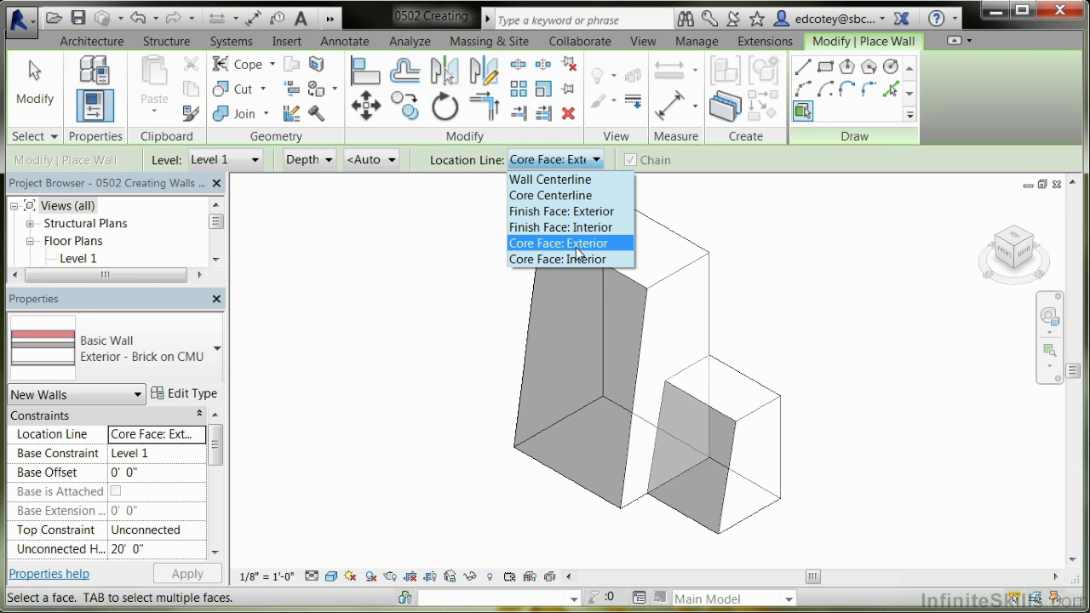
pyautogui.click(575, 244)
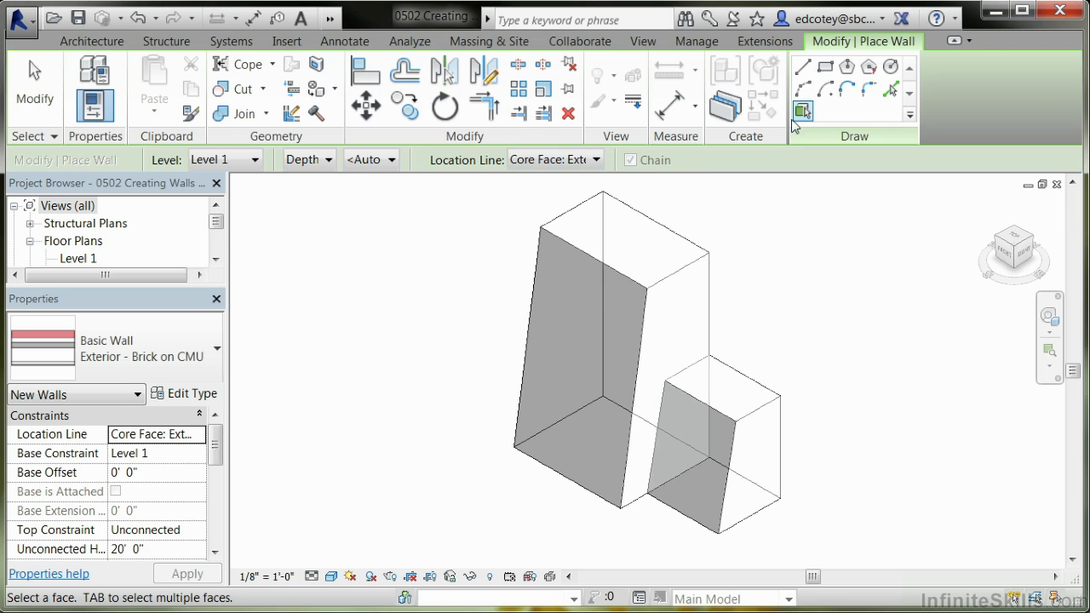
pyautogui.click(692, 272)
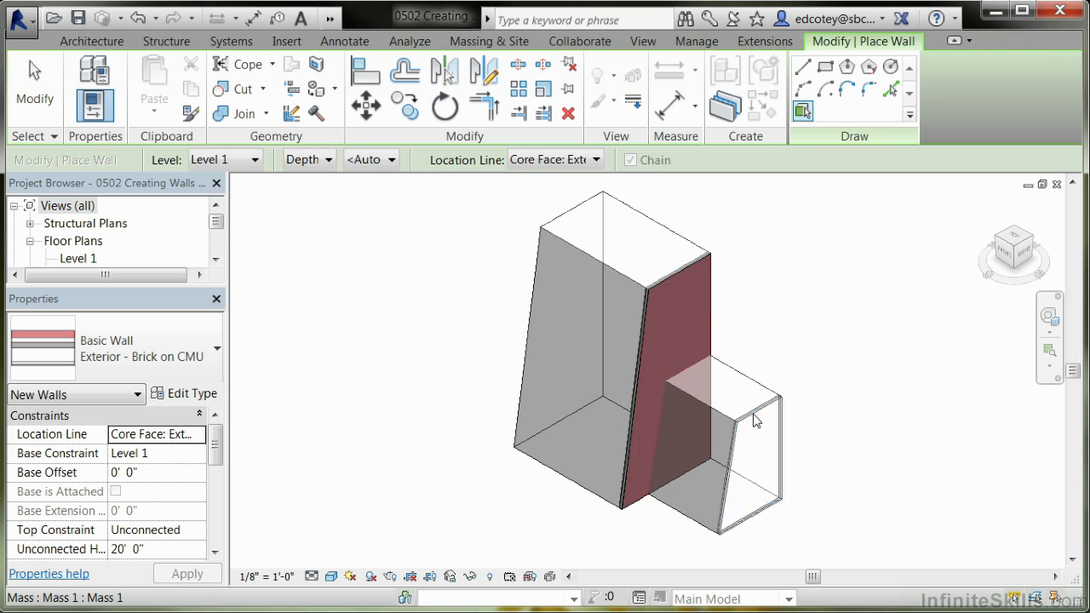
pyautogui.click(754, 420)
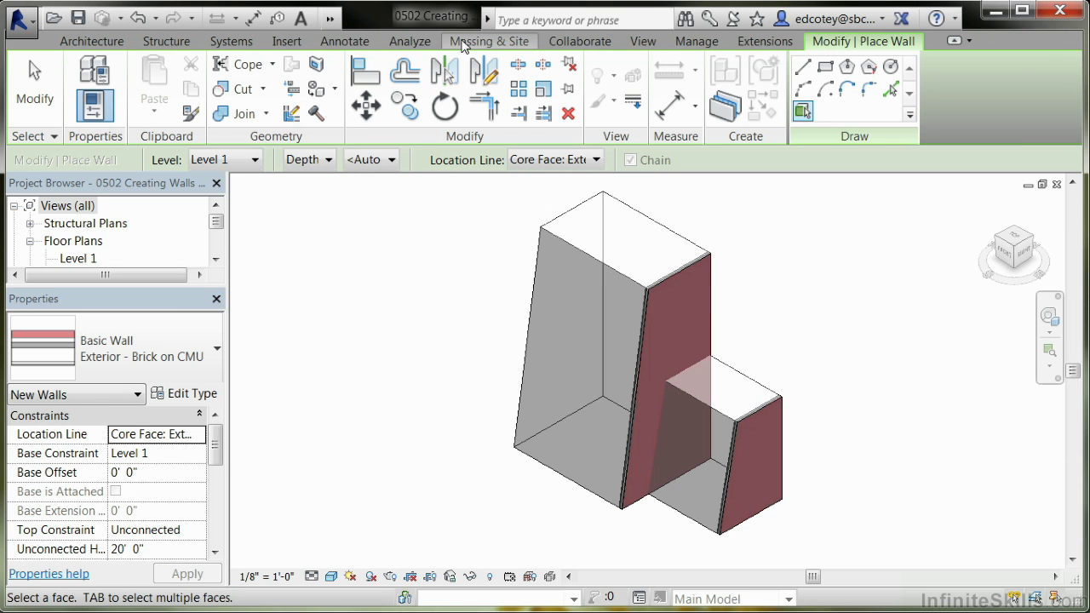
# - Start a Curtain System by face using the Curtain System 5' x 10' type
pyautogui.click(464, 45)
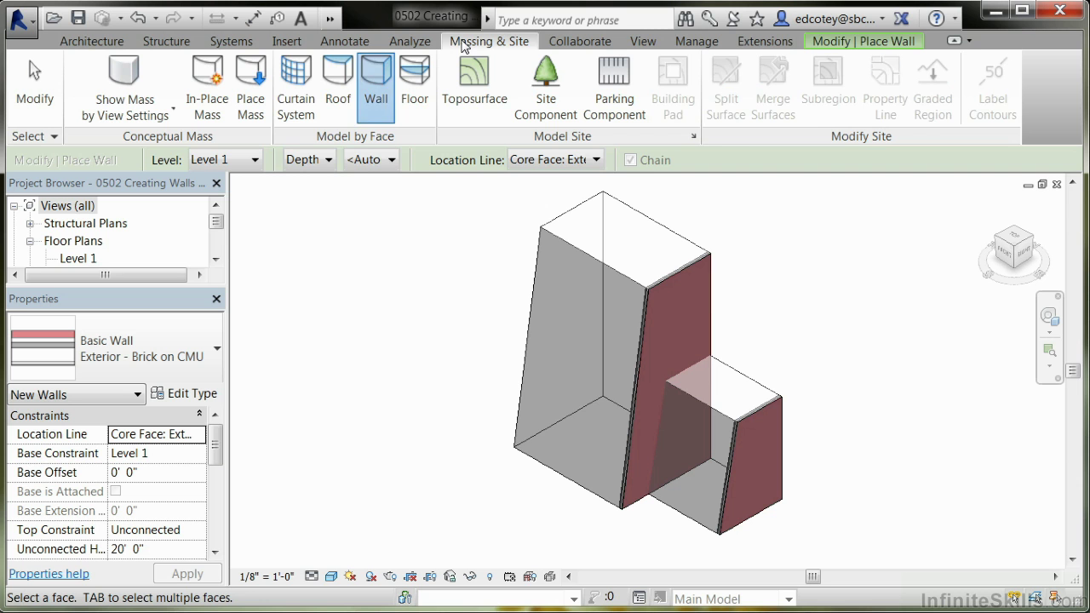
pyautogui.click(298, 110)
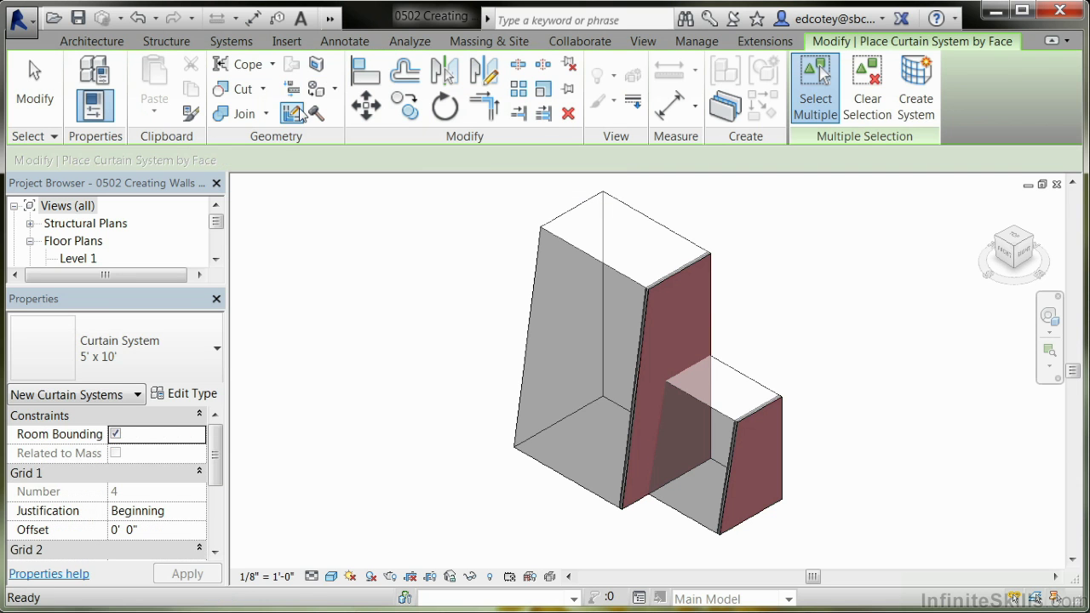
pyautogui.click(130, 363)
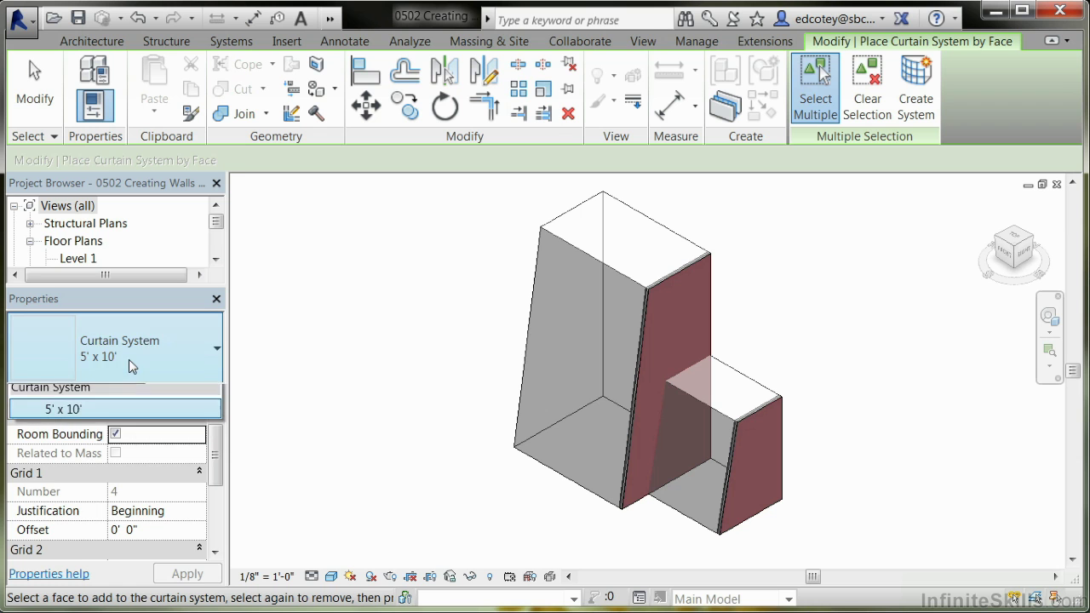
pyautogui.click(127, 419)
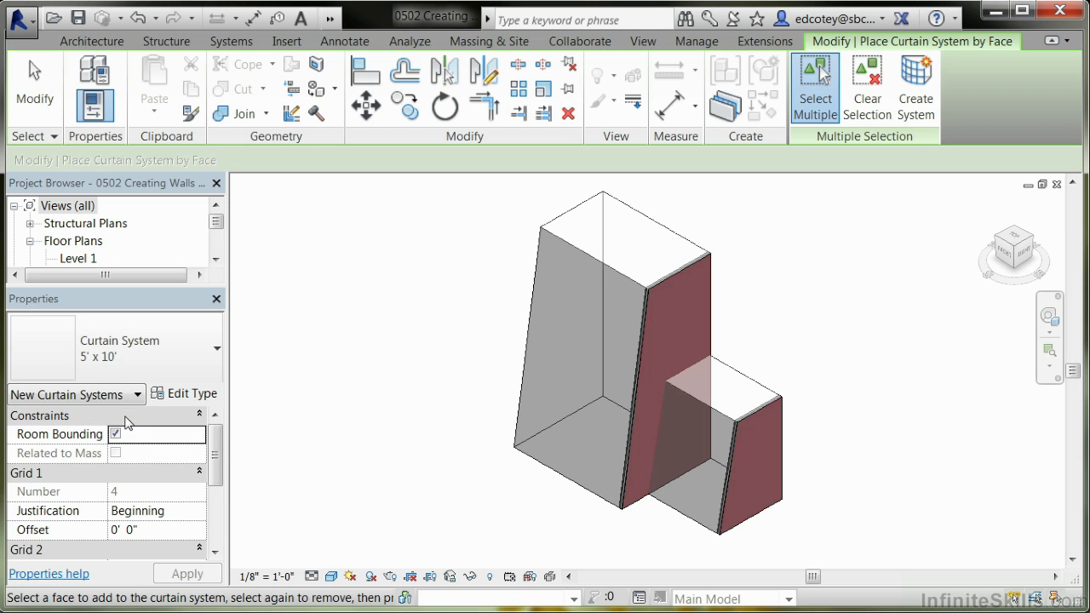
# - Duplicate the curtain system type as a new type named 10' X 5'
pyautogui.click(177, 394)
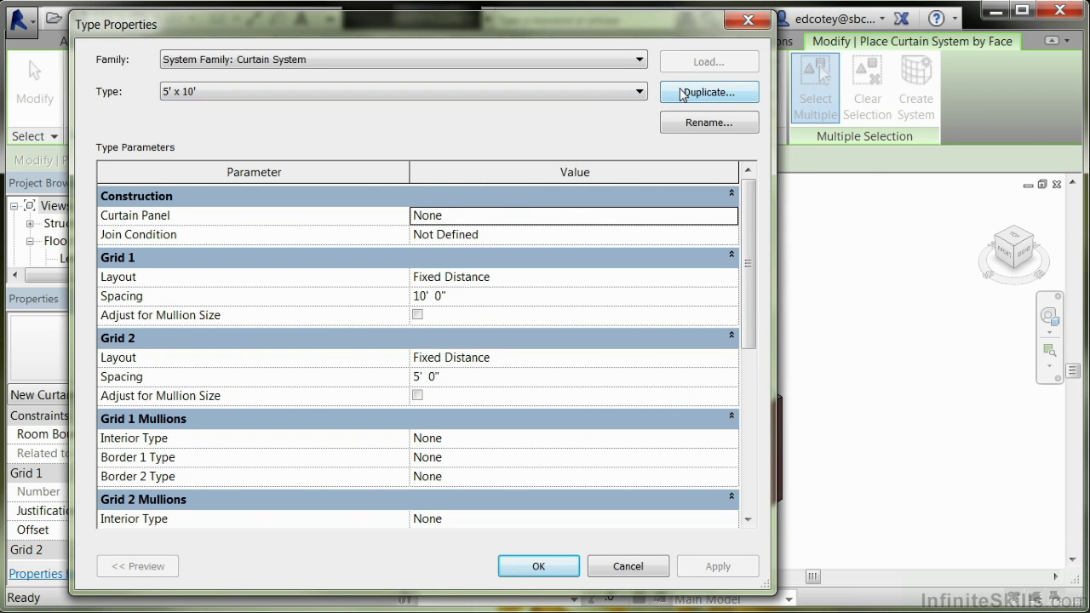
pyautogui.click(680, 92)
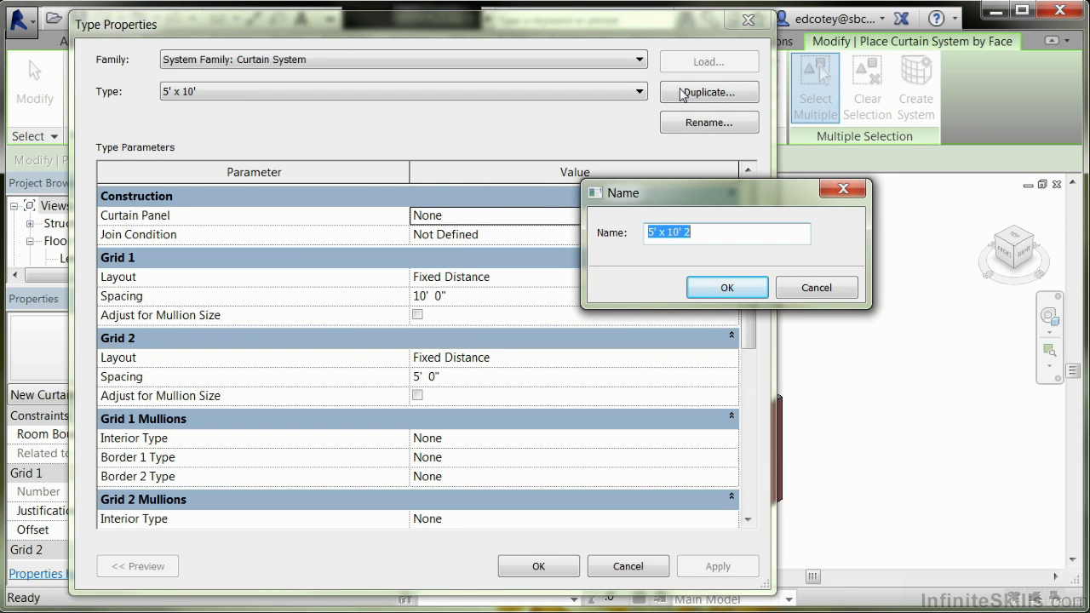
pyautogui.write('10')
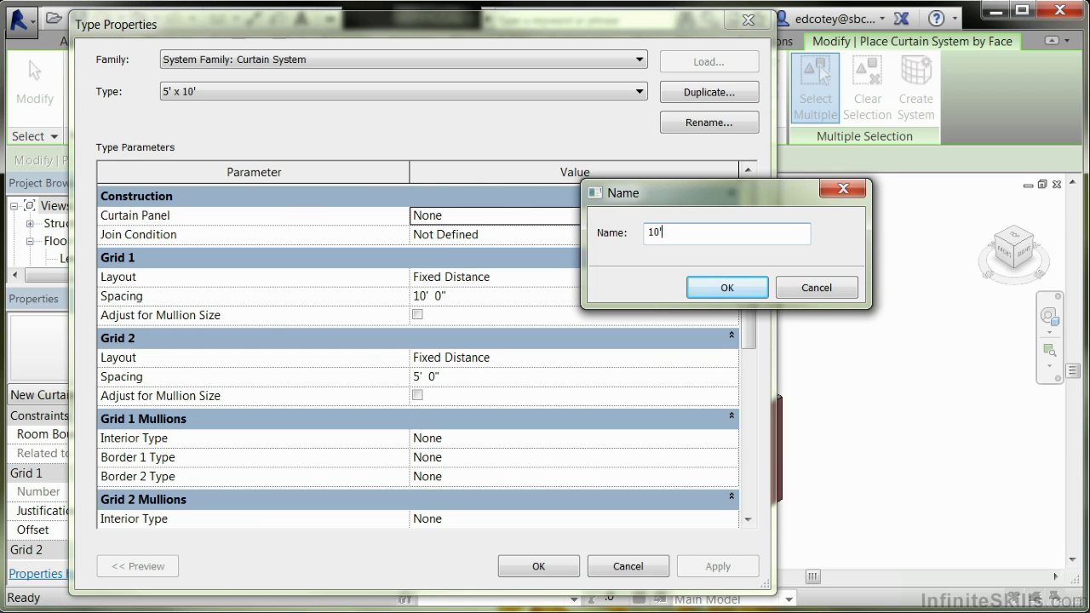
pyautogui.write("' X 5'")
pyautogui.click(726, 287)
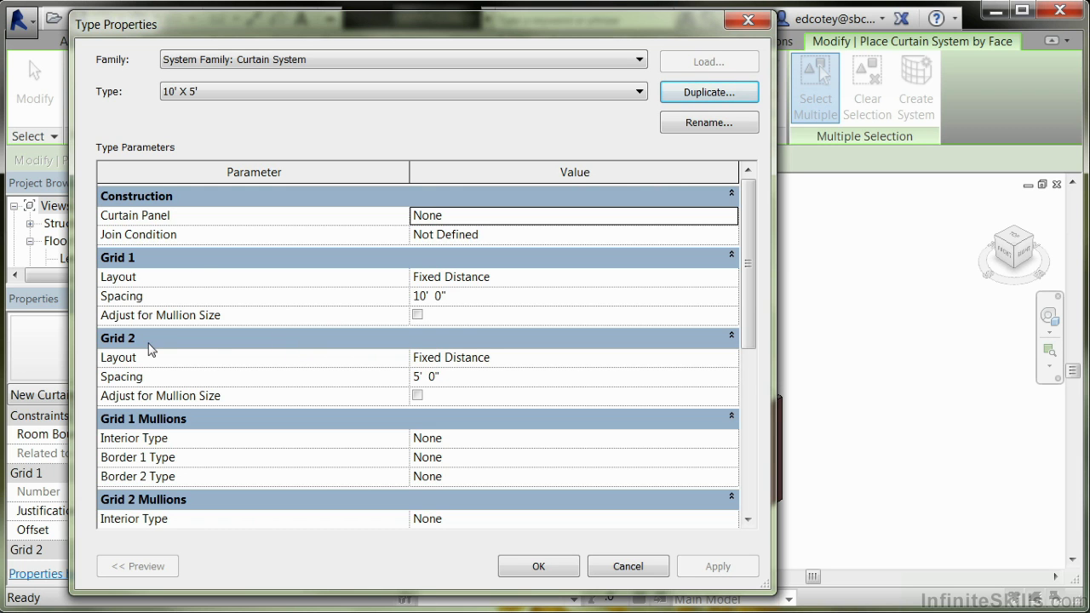
# - Set Grid 1 spacing to 5' and Grid 2 spacing to 10', and apply
pyautogui.click(429, 295)
pyautogui.doubleClick(428, 296)
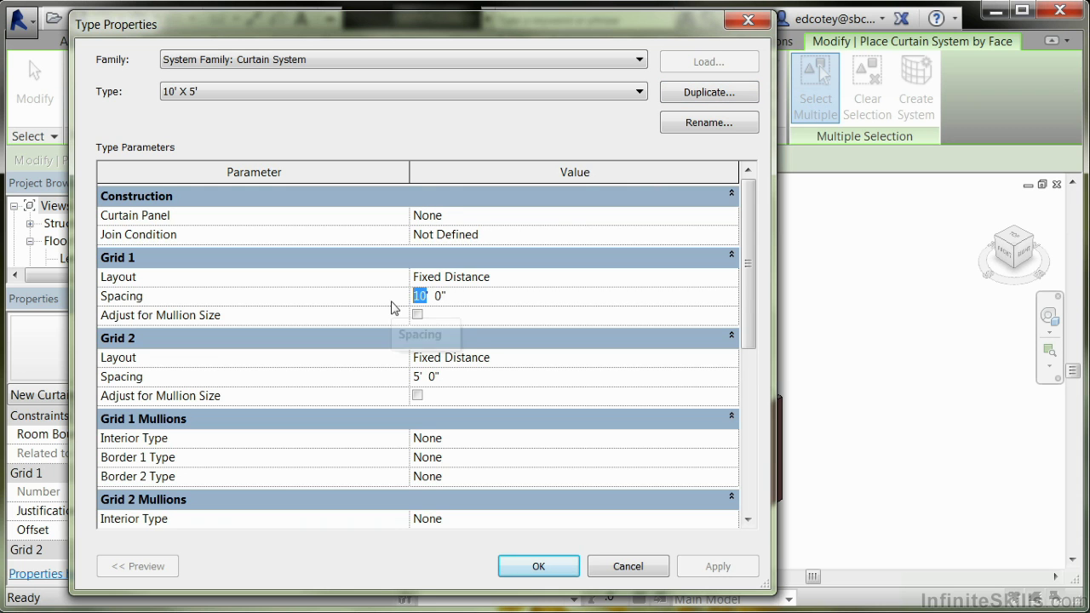
pyautogui.write('5')
pyautogui.click(418, 376)
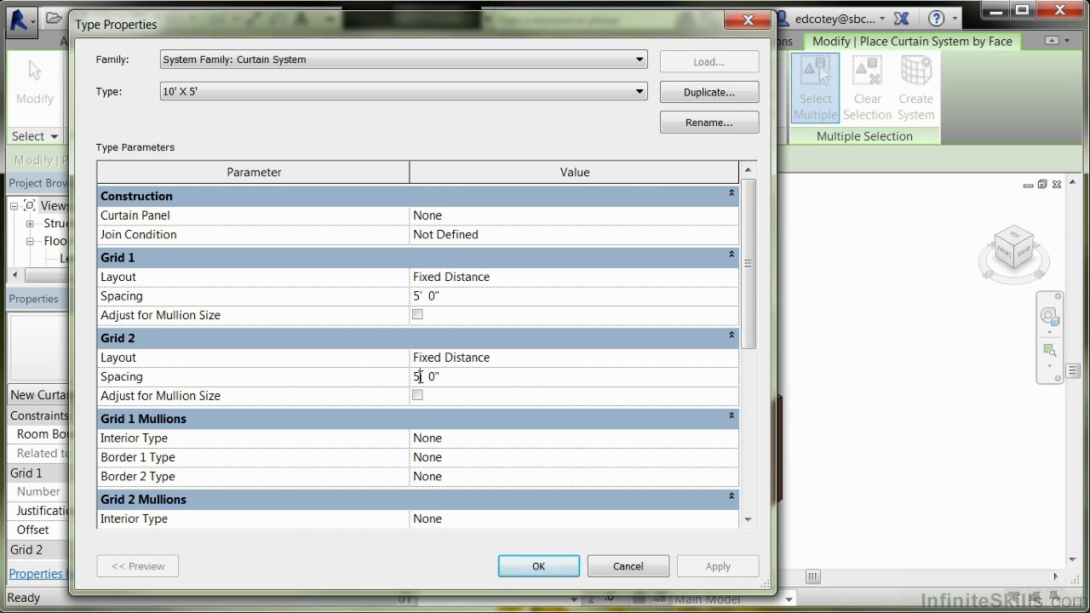
pyautogui.doubleClick(420, 376)
pyautogui.write('10')
pyautogui.click(532, 566)
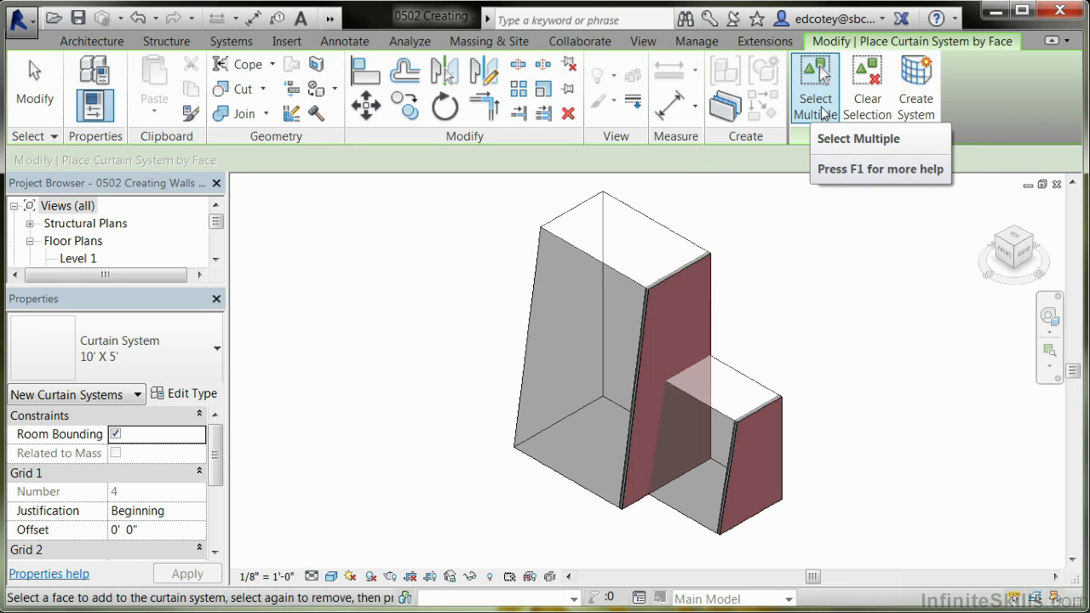
# - Create the 10' X 5' curtain system on the front faces of the tall mass and lower box
pyautogui.click(820, 109)
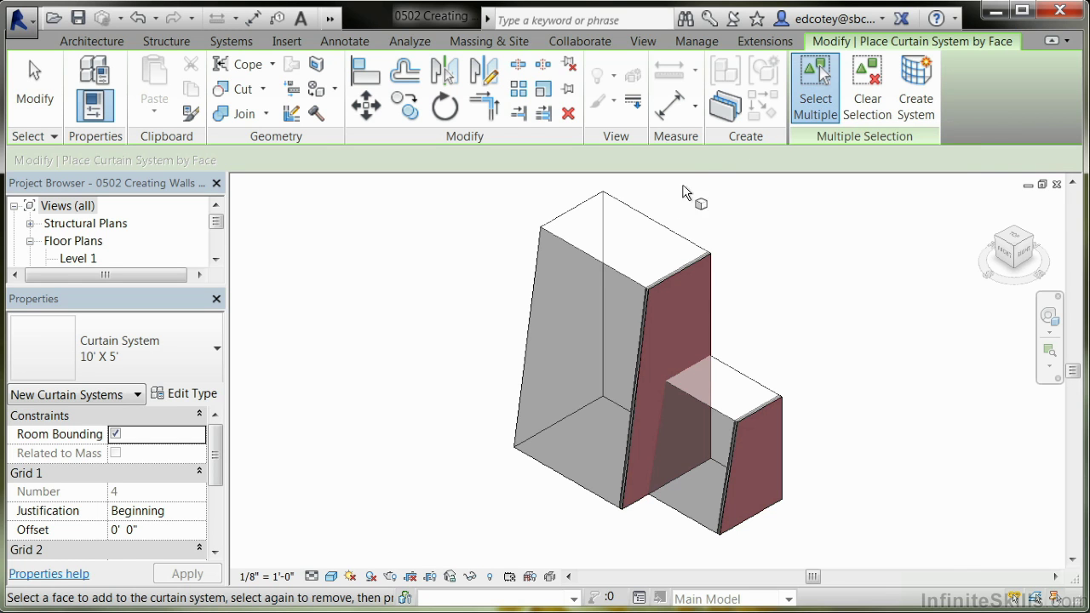
pyautogui.click(584, 261)
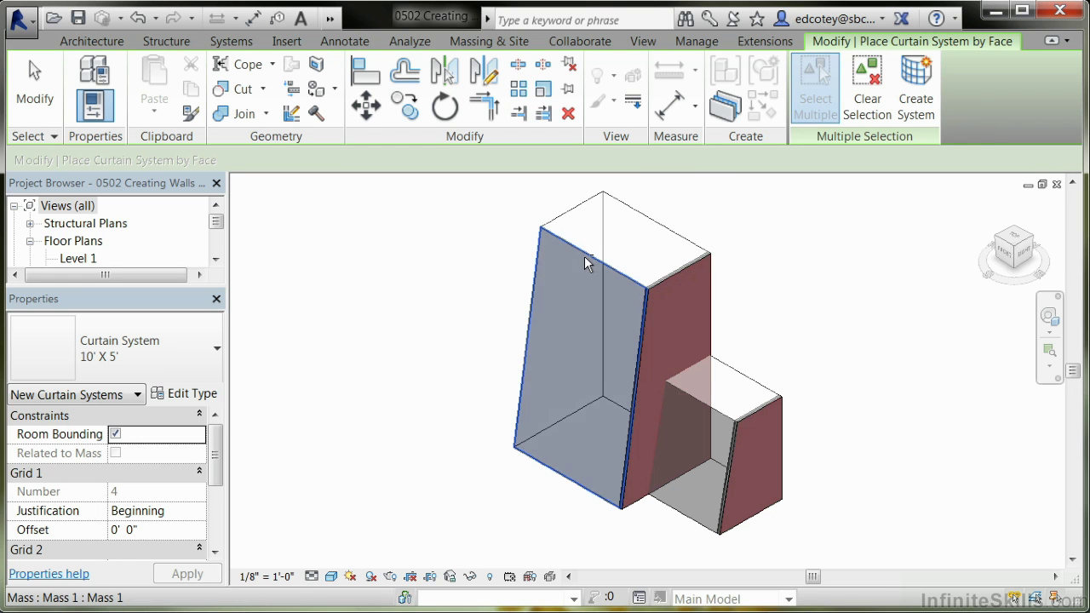
pyautogui.click(691, 401)
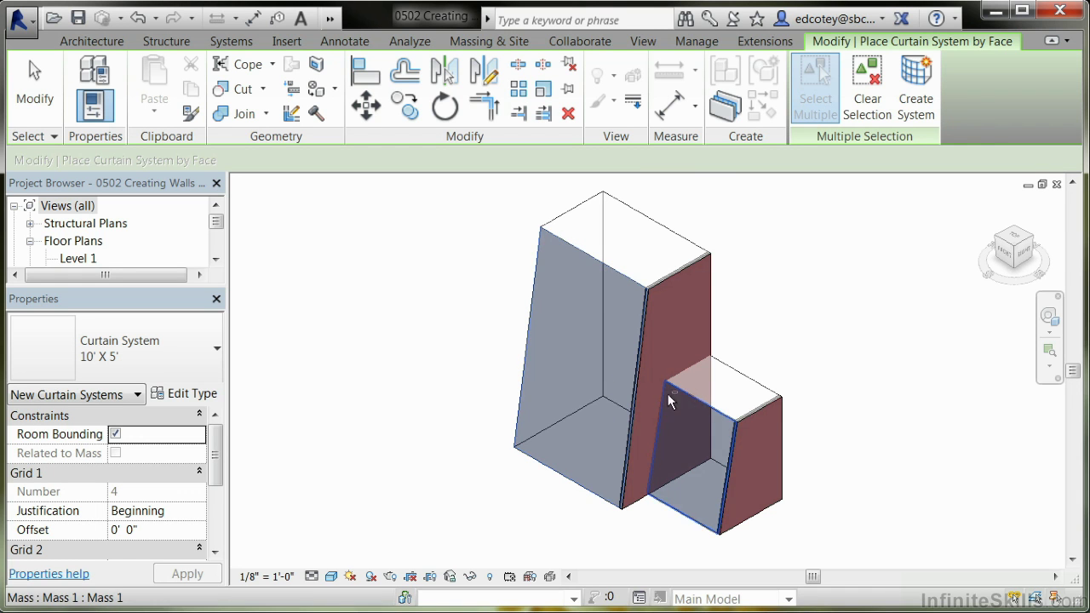
pyautogui.click(917, 111)
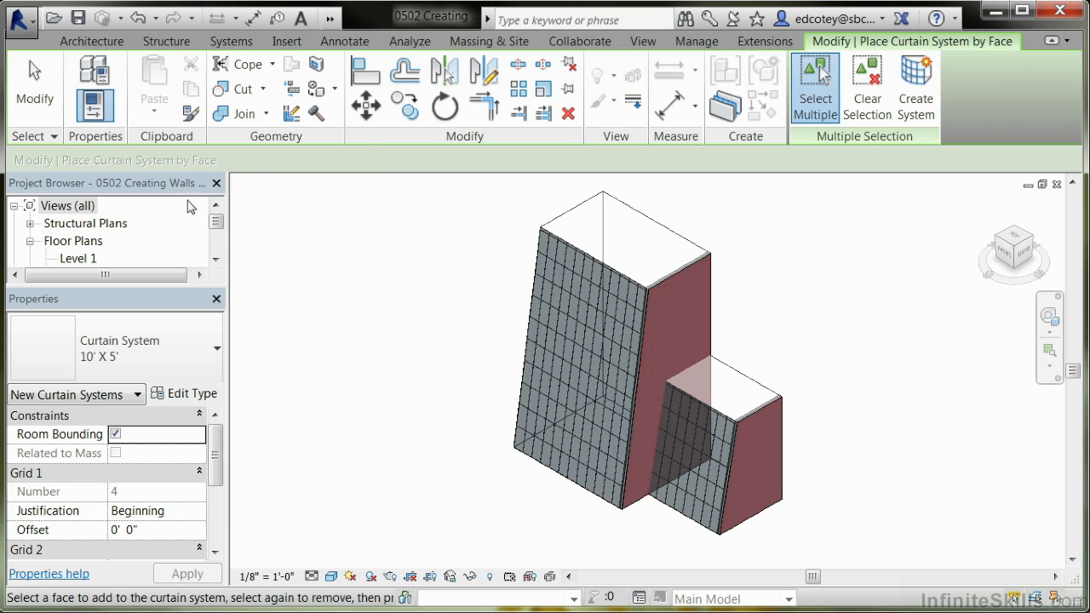
pyautogui.click(36, 92)
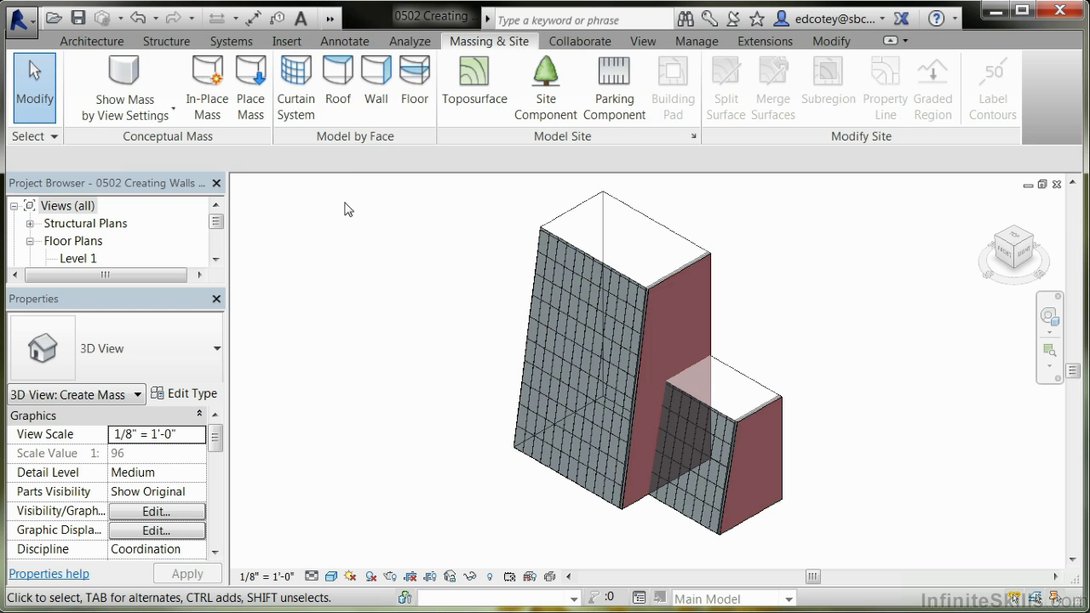
# - Create a Generic - 12" roof on the tall mass's top face
pyautogui.click(345, 81)
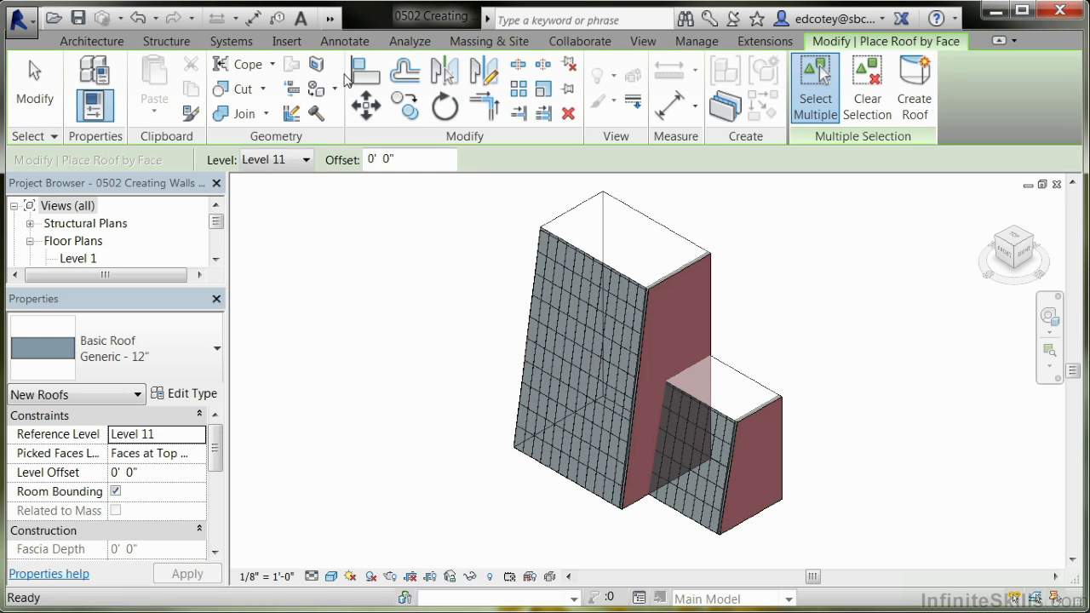
pyautogui.click(178, 332)
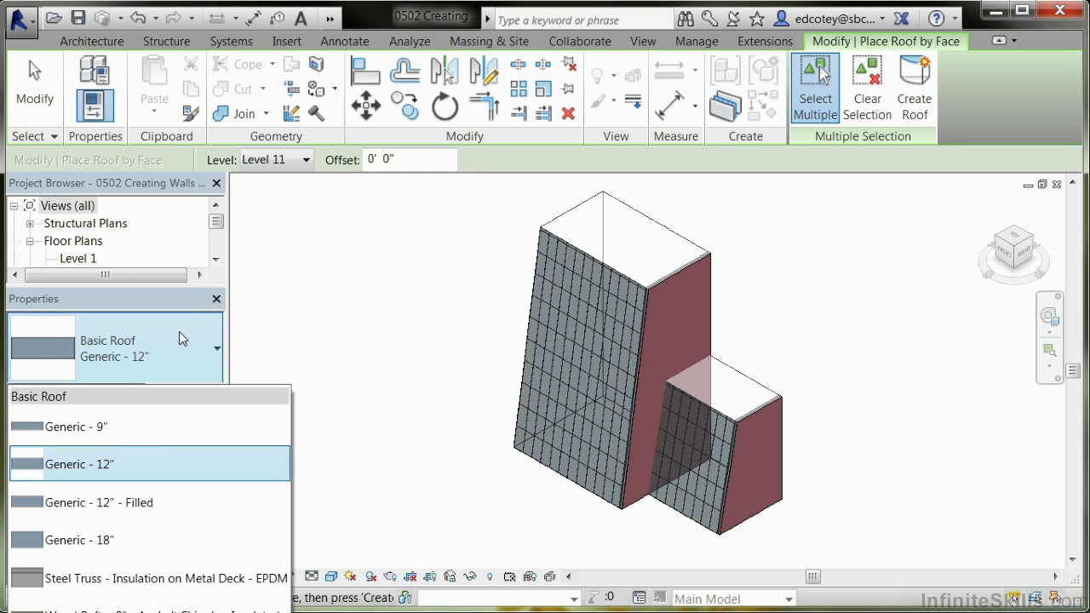
pyautogui.click(154, 464)
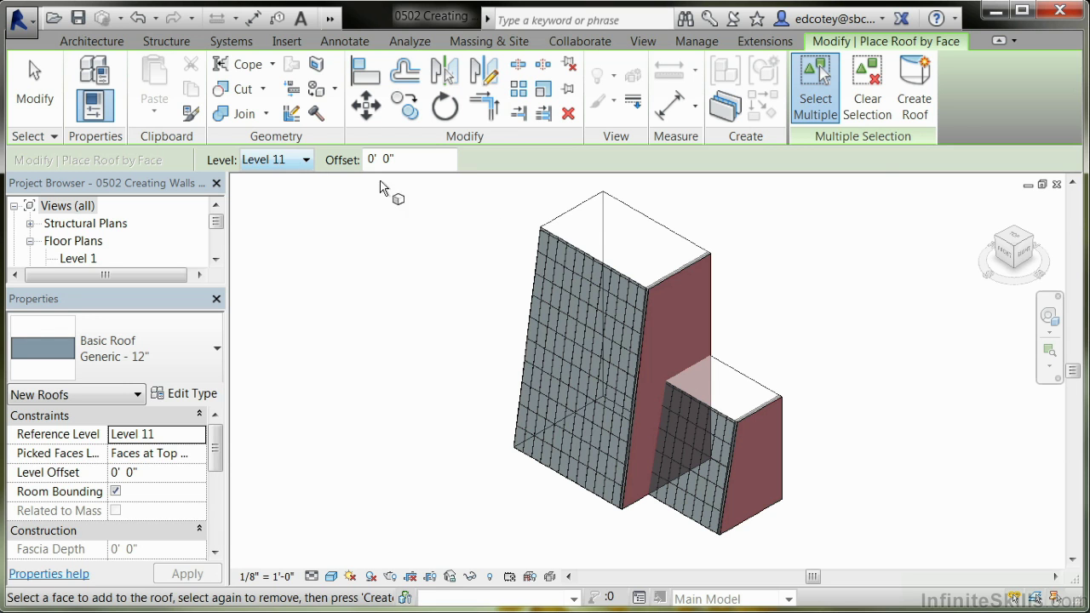
pyautogui.click(829, 109)
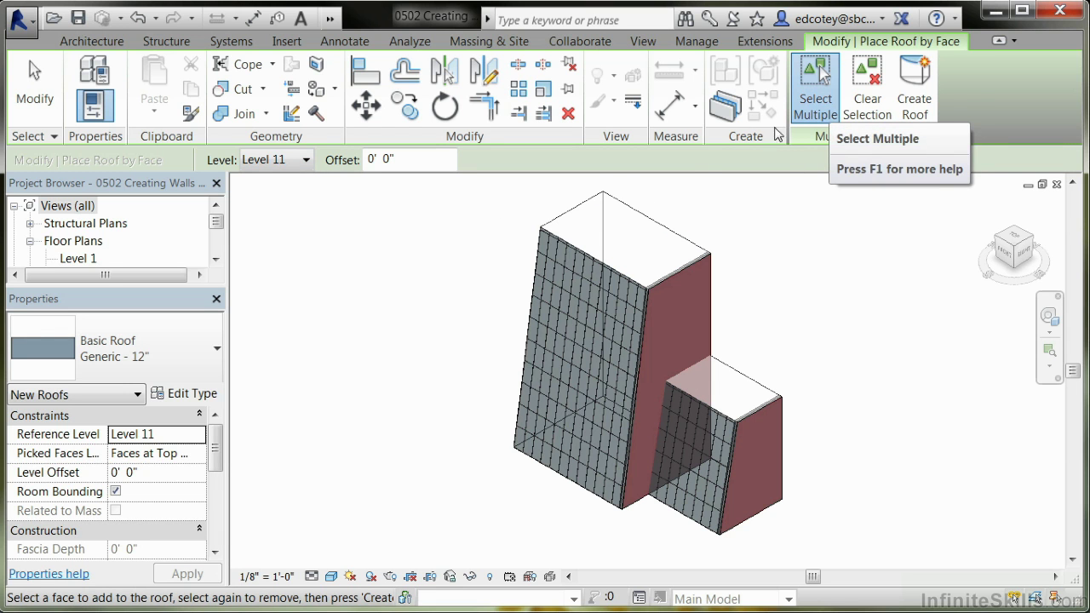
pyautogui.click(645, 223)
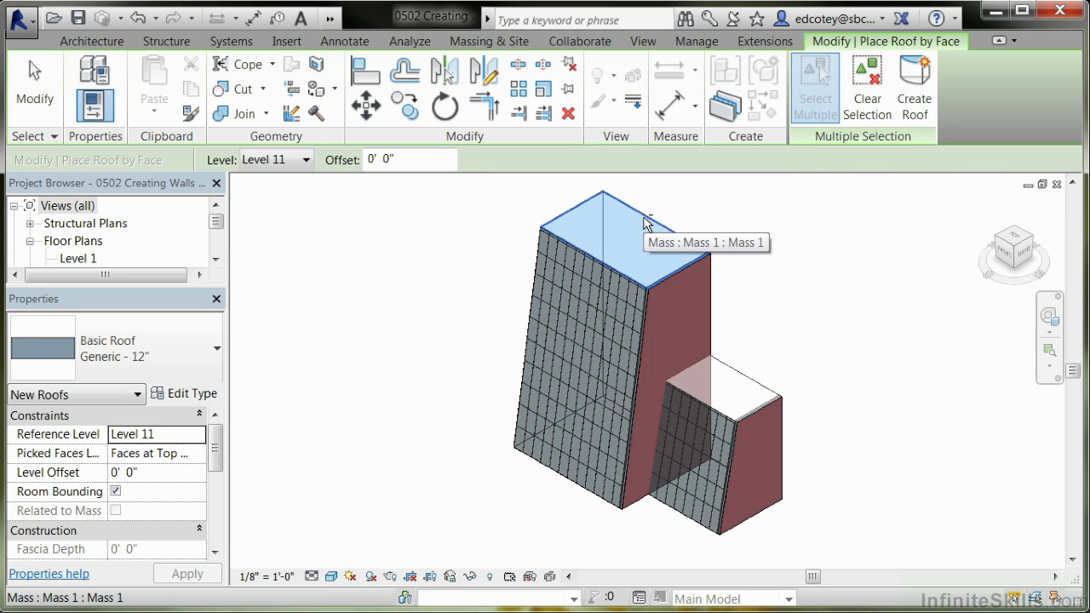
pyautogui.click(912, 105)
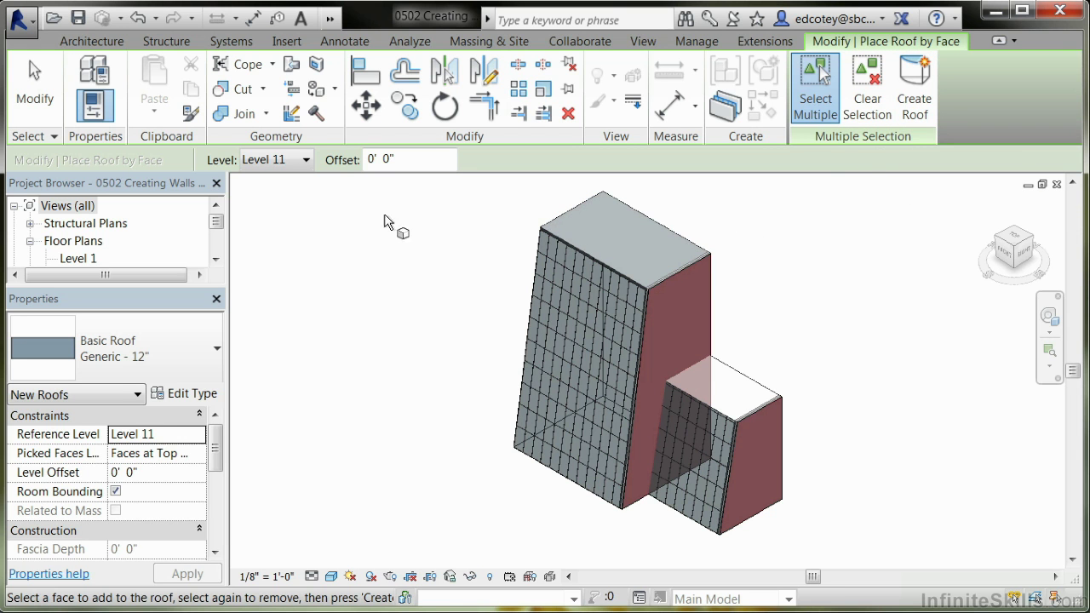
pyautogui.click(38, 98)
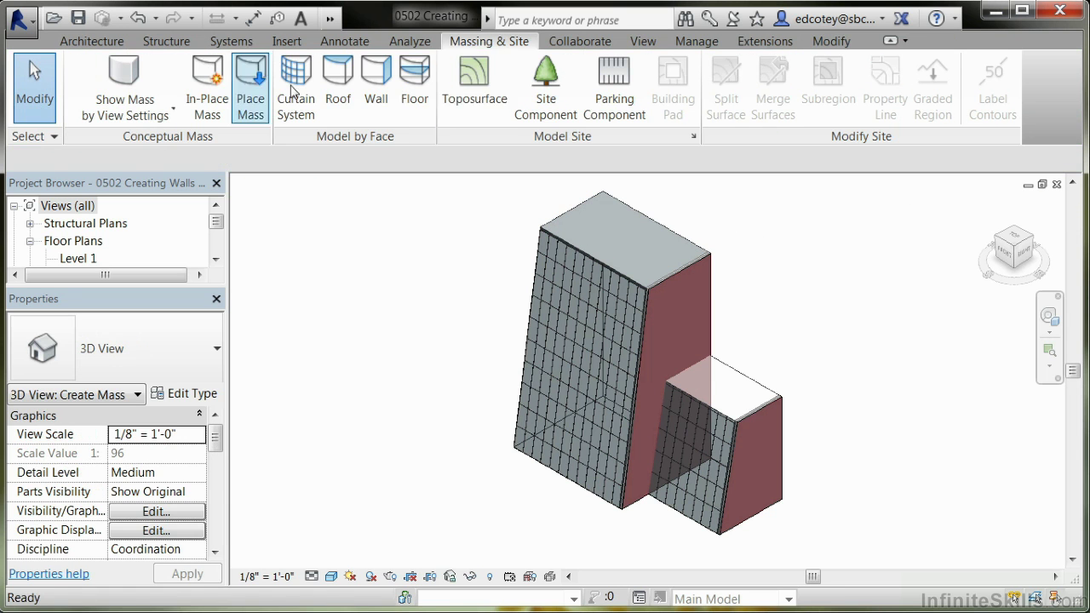
# - Drag the roof's edges outward into an overhang, then recentre the model
pyautogui.click(631, 208)
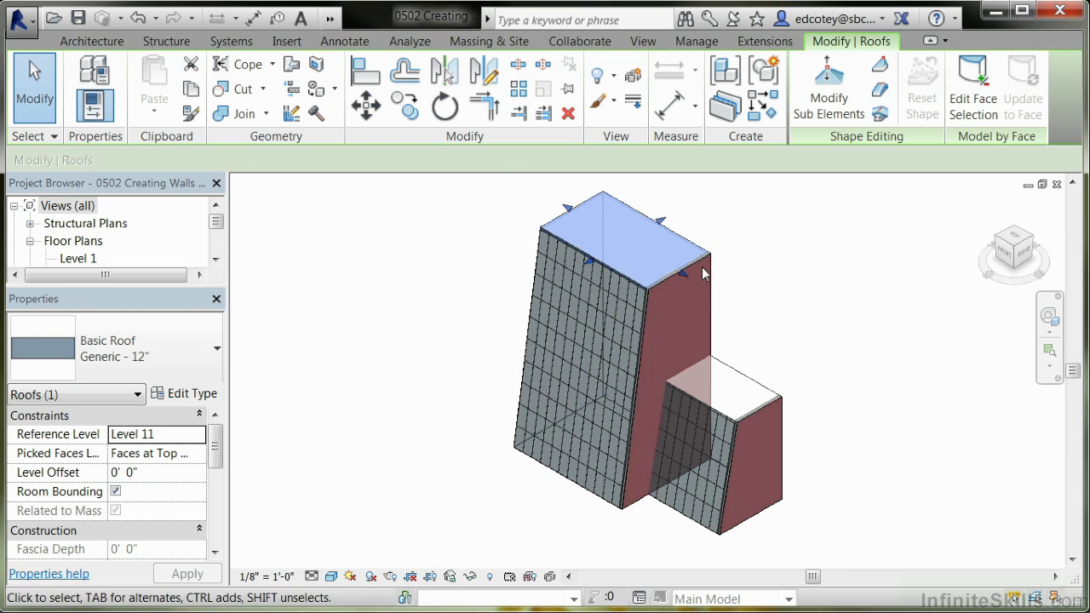
pyautogui.scroll(5, 689, 277)
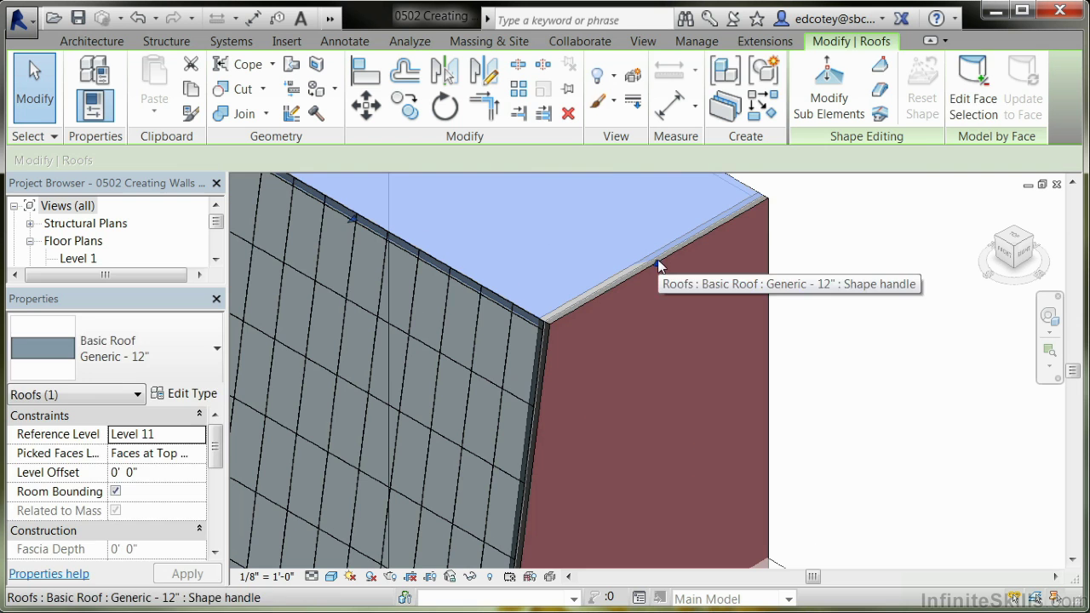
pyautogui.moveTo(662, 265); pyautogui.dragTo(657, 258)
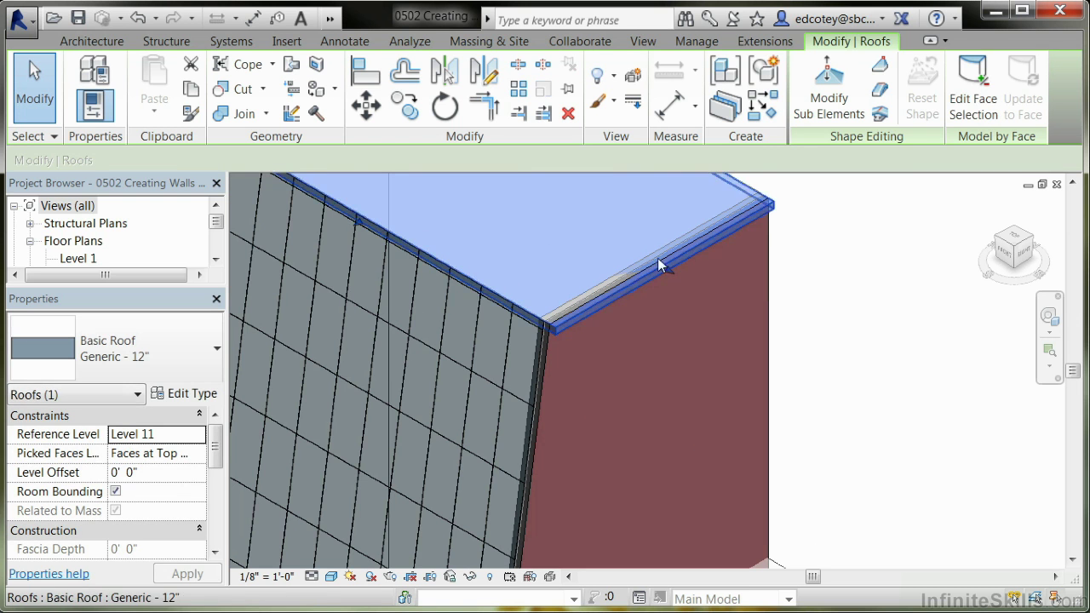
pyautogui.moveTo(359, 222); pyautogui.dragTo(355, 224)
pyautogui.click(854, 247)
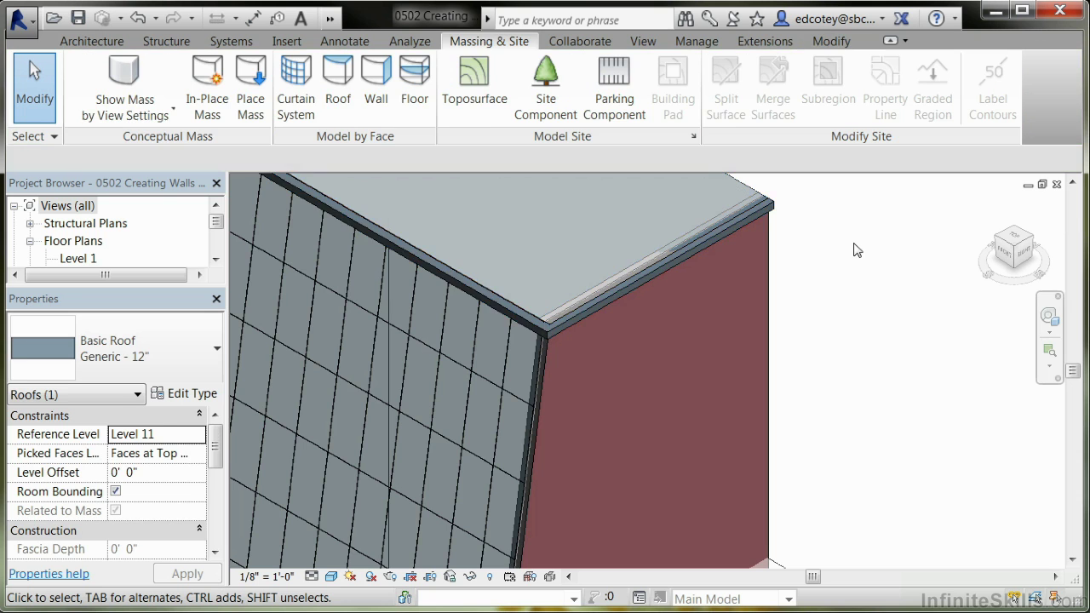
pyautogui.scroll(-5, 855, 249)
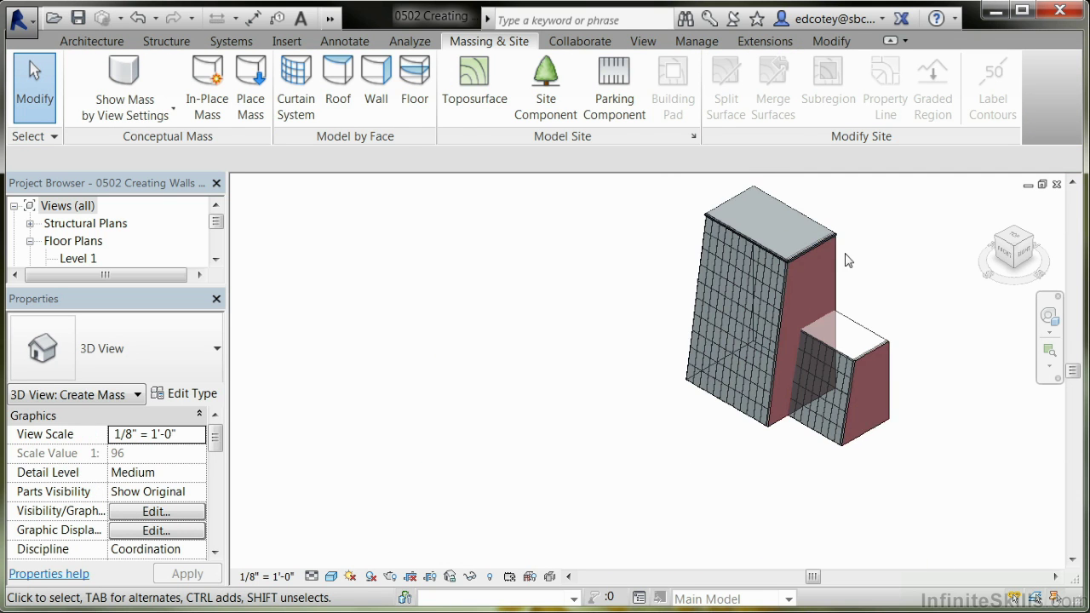
pyautogui.moveTo(867, 261)
pyautogui.mouseDown(button='middle')
pyautogui.moveTo(676, 297)
pyautogui.moveTo(689, 258)
pyautogui.mouseUp(button='middle')
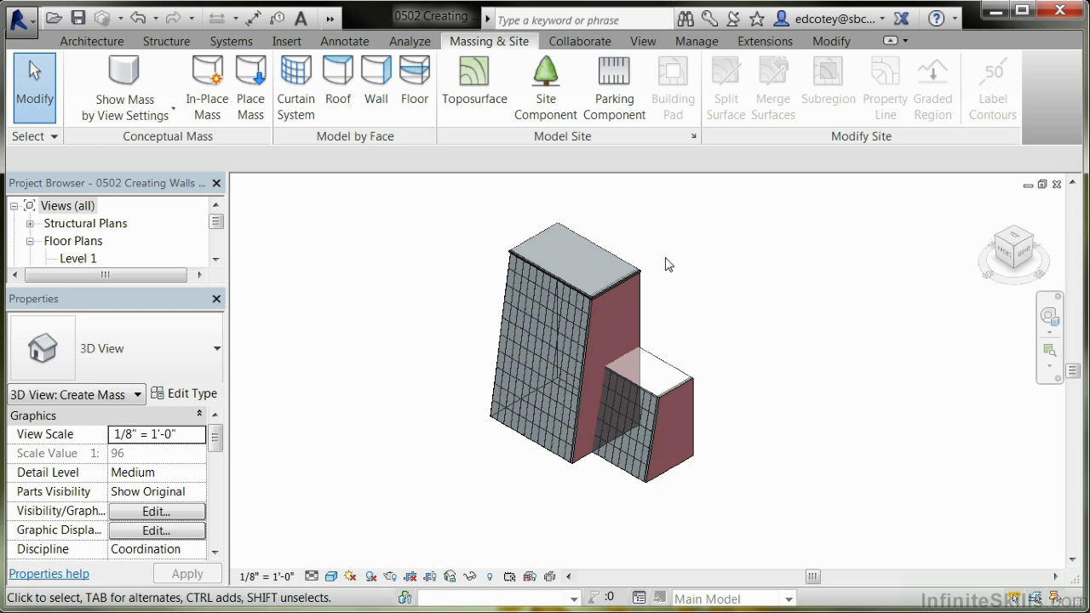
# - Filter the selection to the Mass only and drag the lower box's side face outward
pyautogui.moveTo(774, 223); pyautogui.dragTo(417, 533)
pyautogui.click(813, 75)
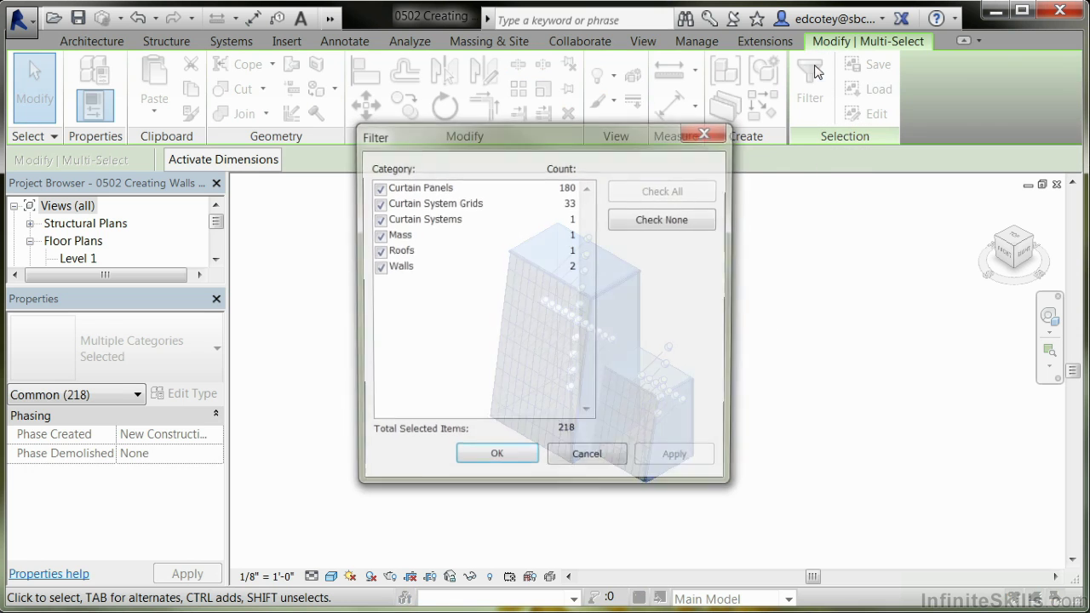
pyautogui.click(644, 220)
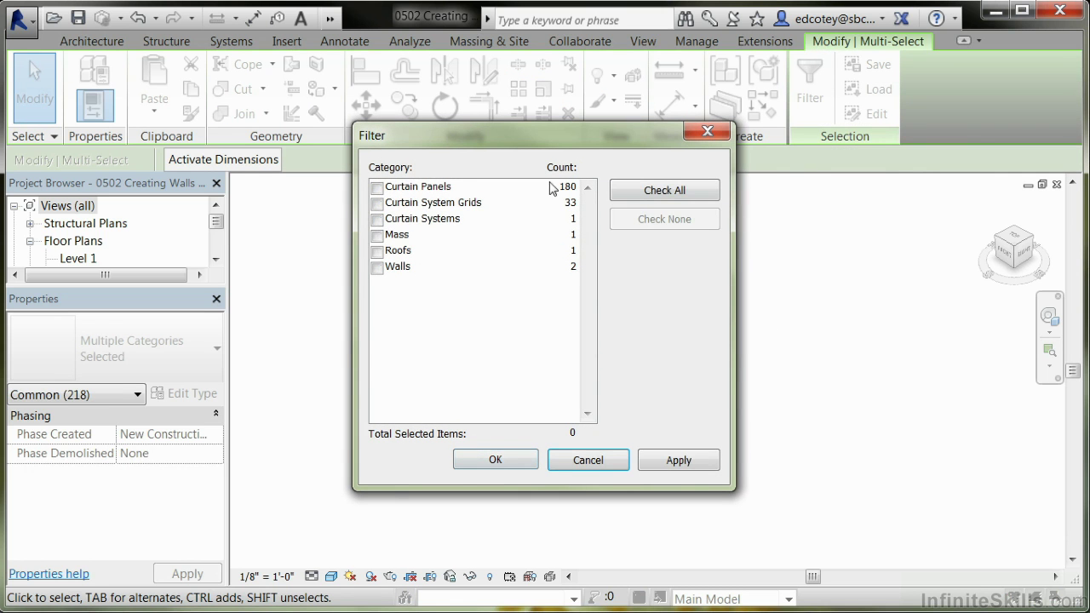
pyautogui.click(377, 235)
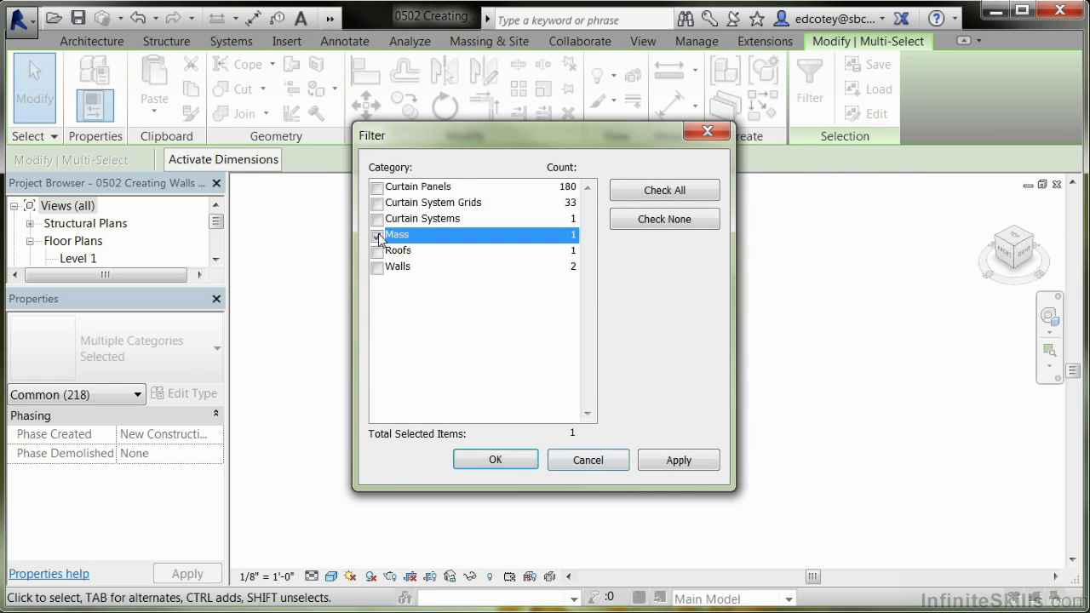
pyautogui.click(481, 460)
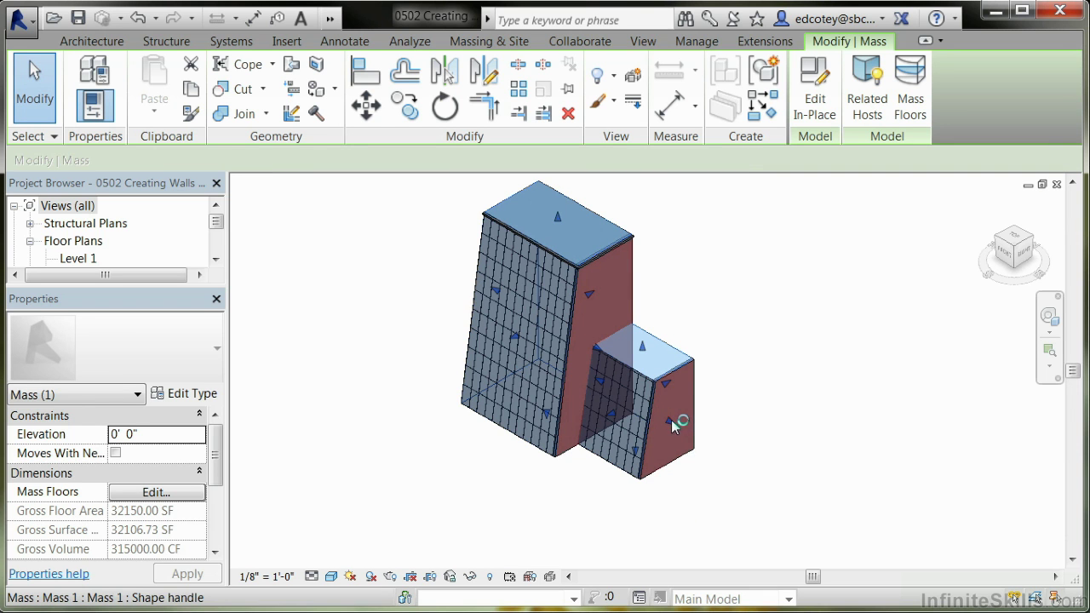
pyautogui.click(671, 423)
pyautogui.moveTo(671, 424); pyautogui.dragTo(740, 457)
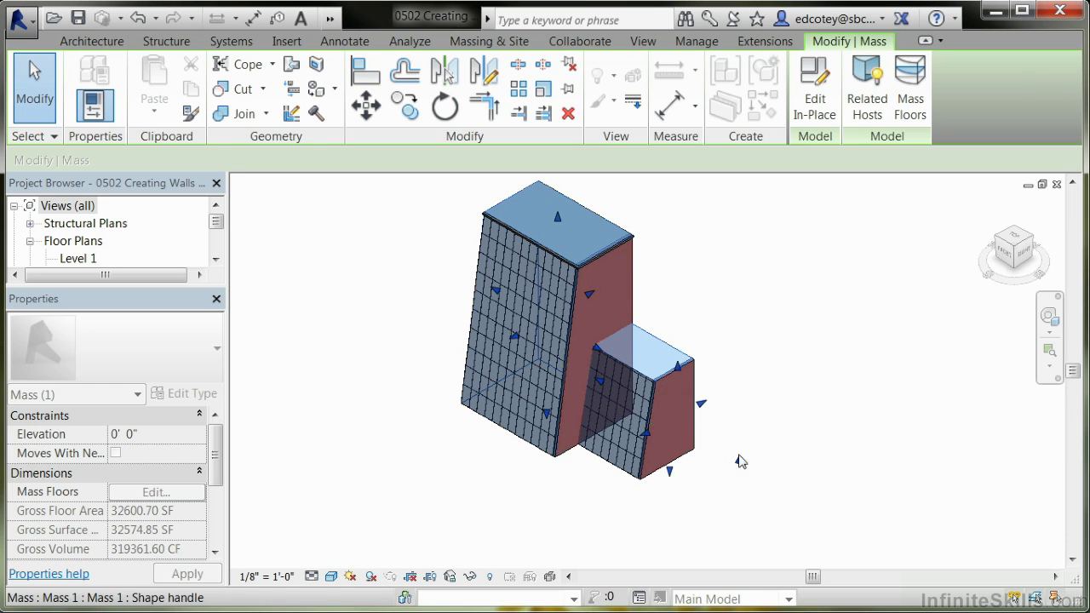
pyautogui.click(821, 363)
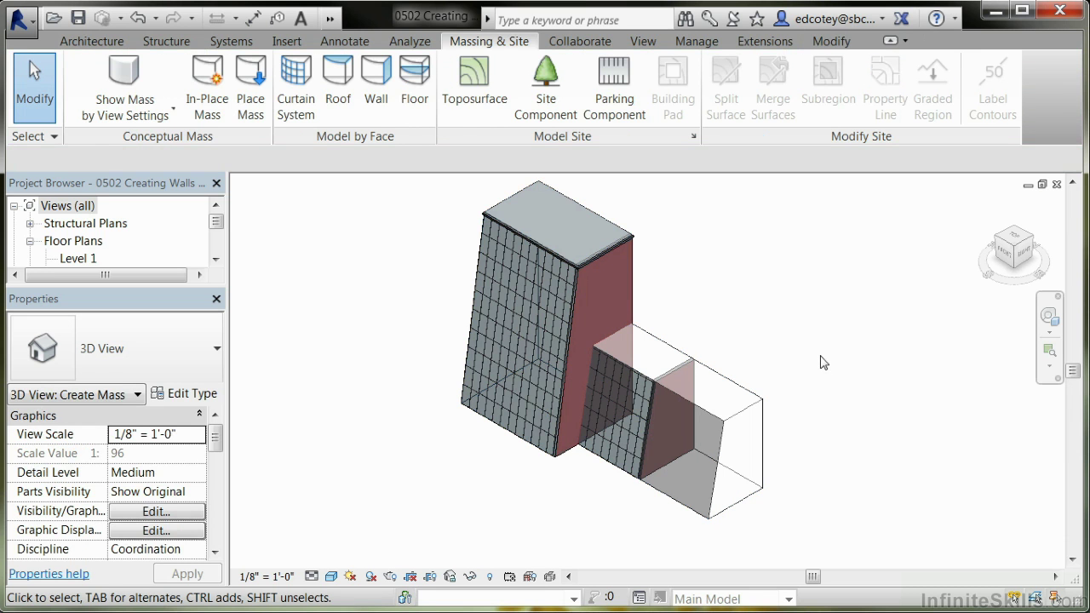
# - Apply Update to Face to the lower box's brick wall so it meets the extended end
pyautogui.click(673, 374)
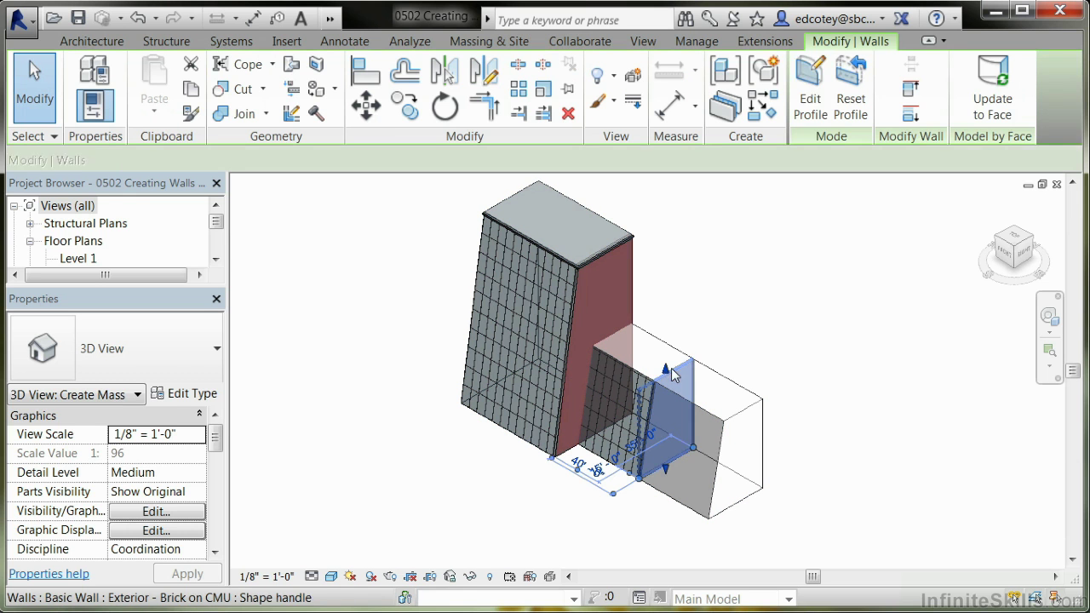
pyautogui.click(986, 79)
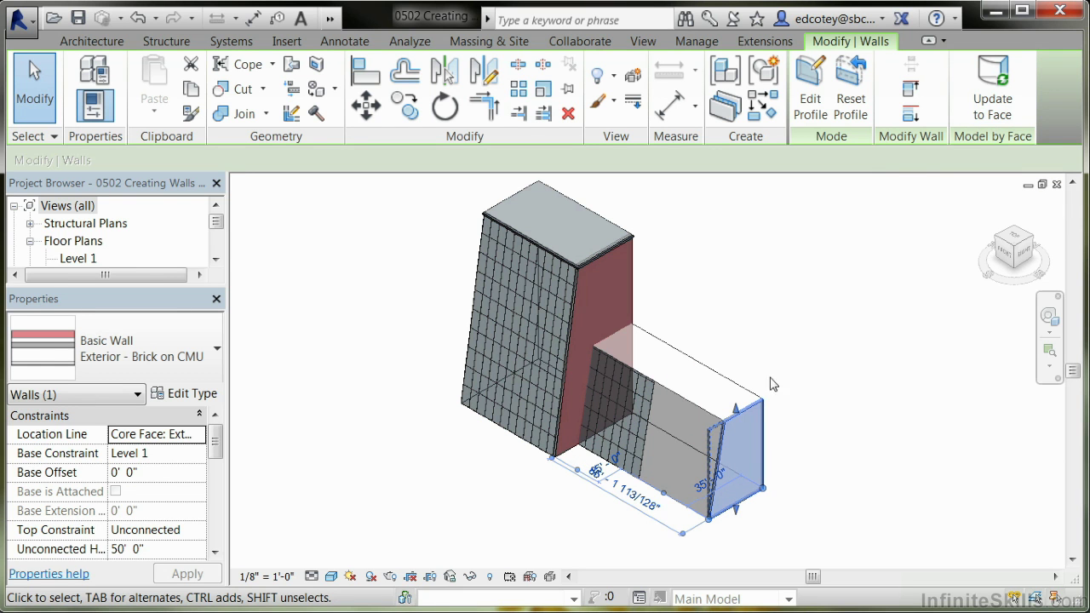
pyautogui.click(739, 347)
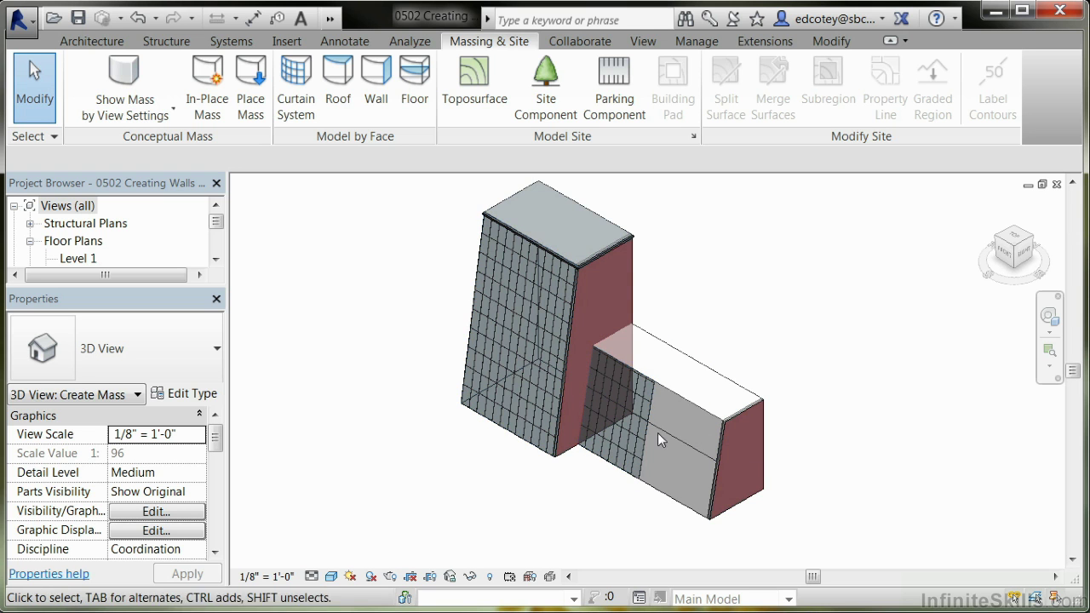
# - Edit the mass in place, add a vertical edge across the lower block's front face, and finish
pyautogui.click(688, 398)
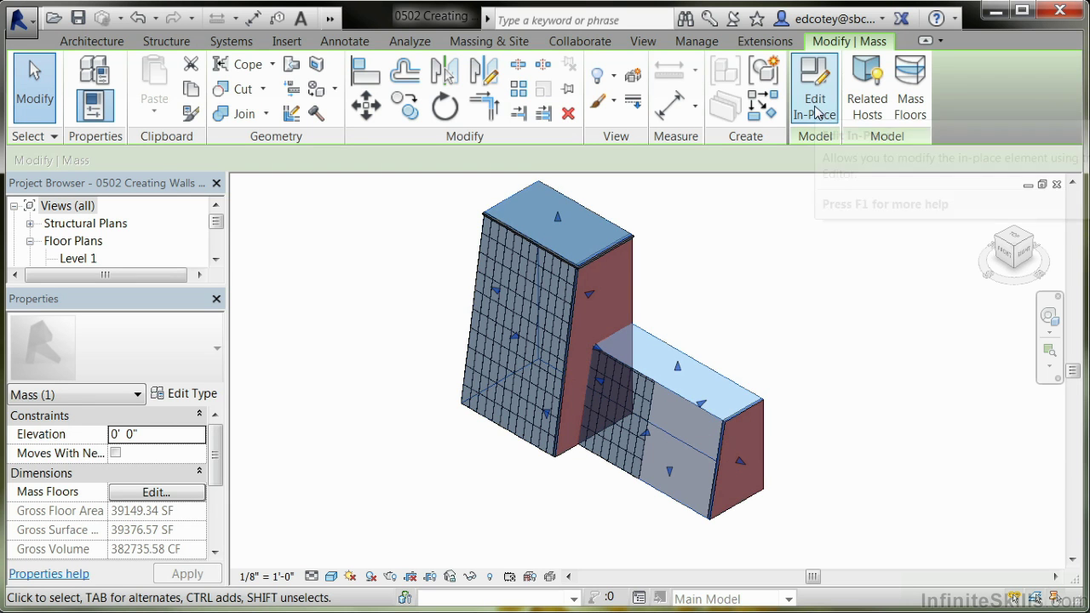
pyautogui.click(815, 92)
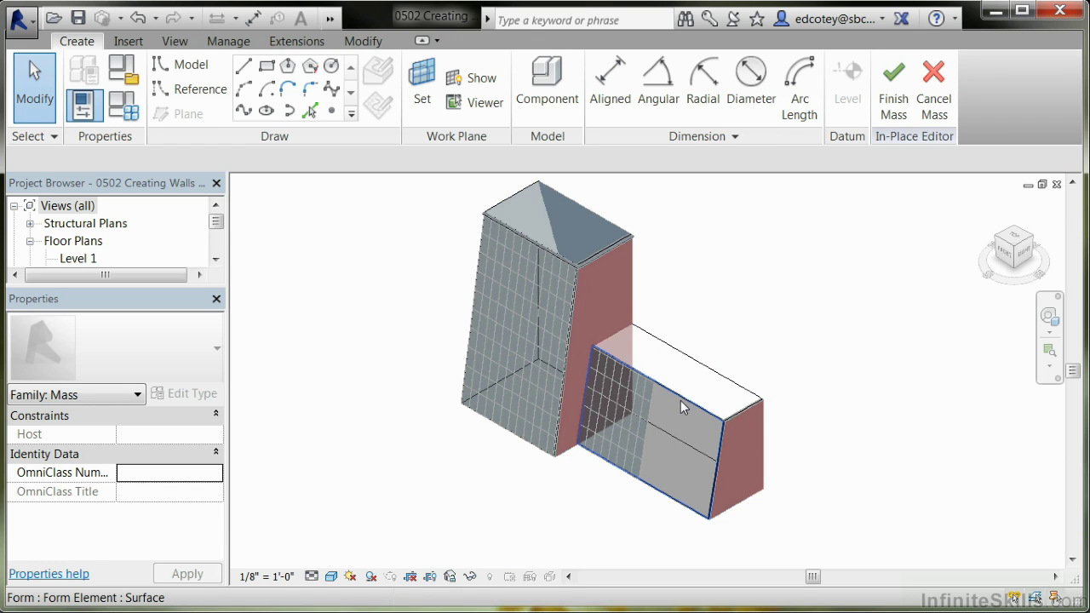
pyautogui.click(680, 400)
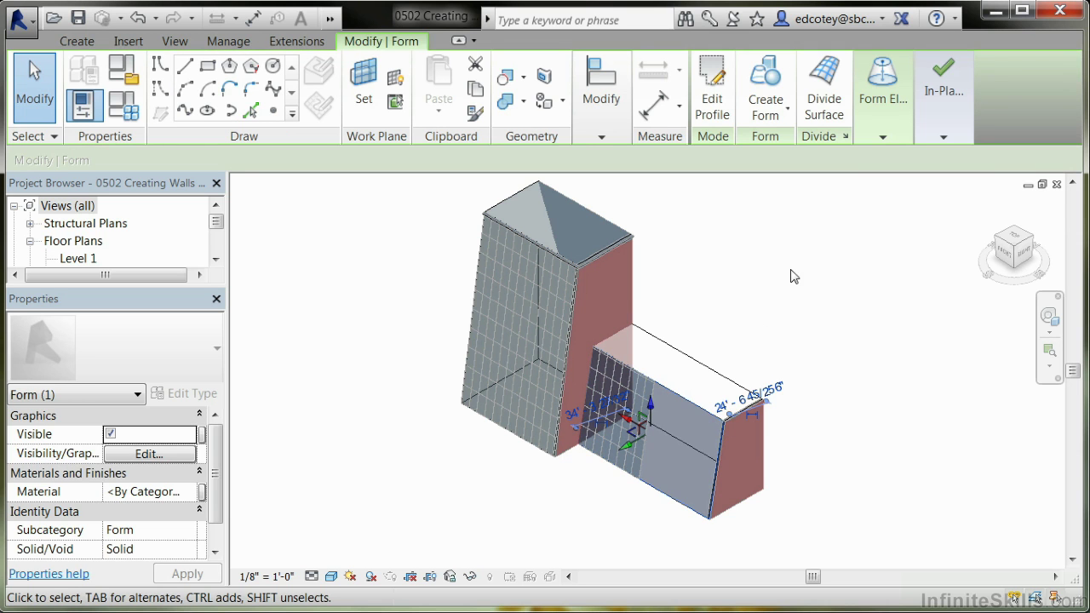
pyautogui.moveTo(863, 125)
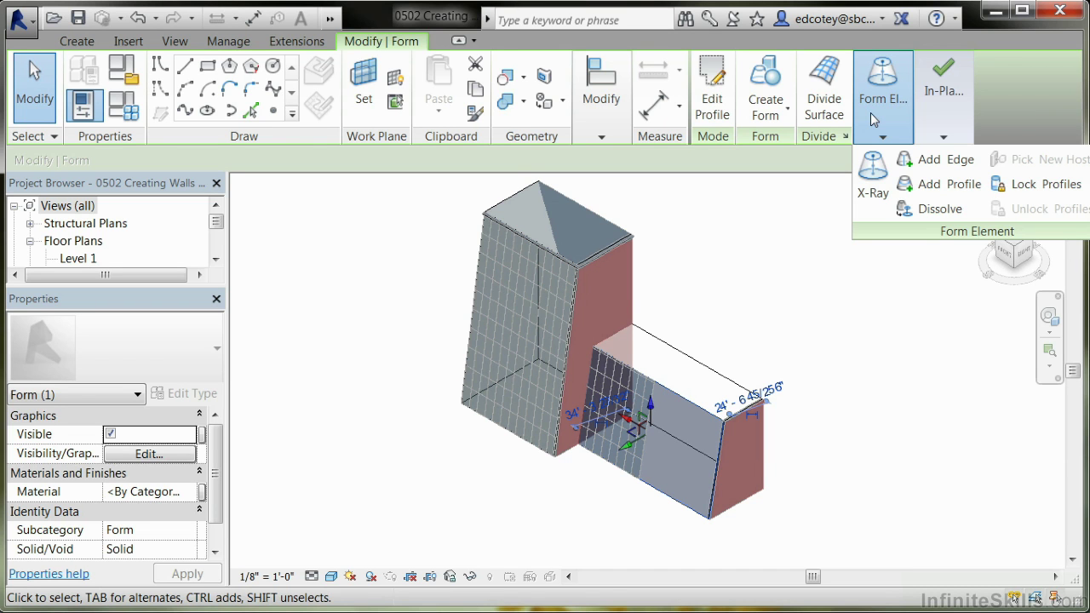
pyautogui.click(928, 159)
pyautogui.scroll(2, 678, 460)
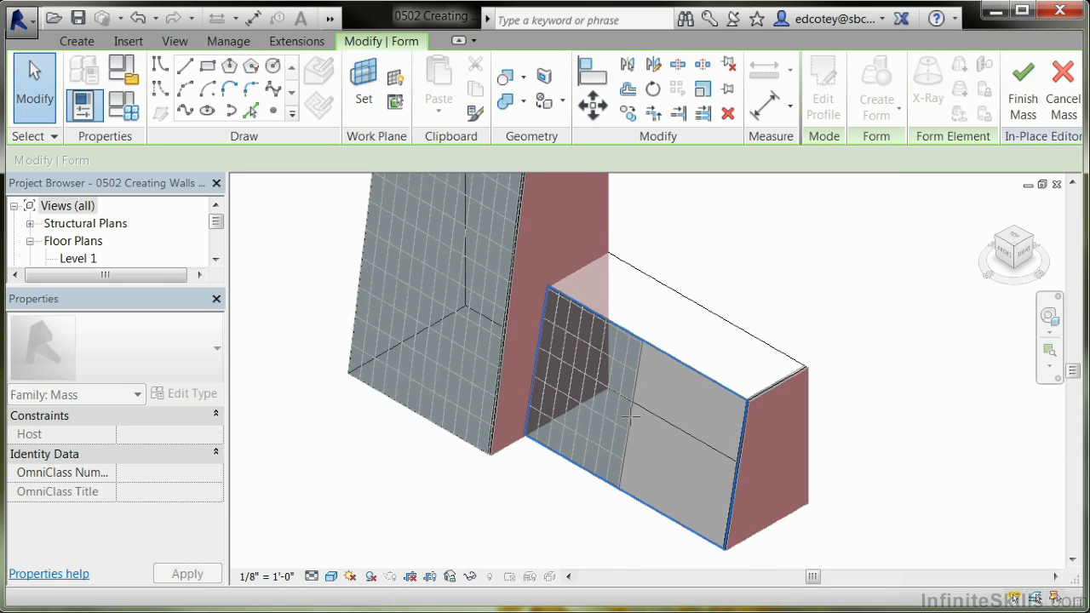
pyautogui.click(631, 416)
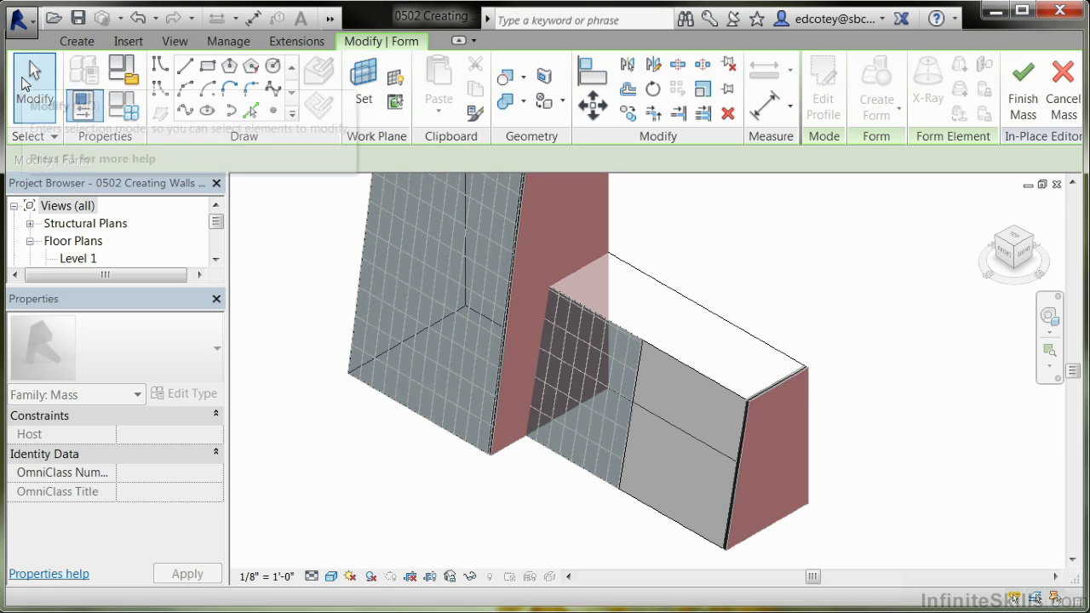
pyautogui.click(32, 81)
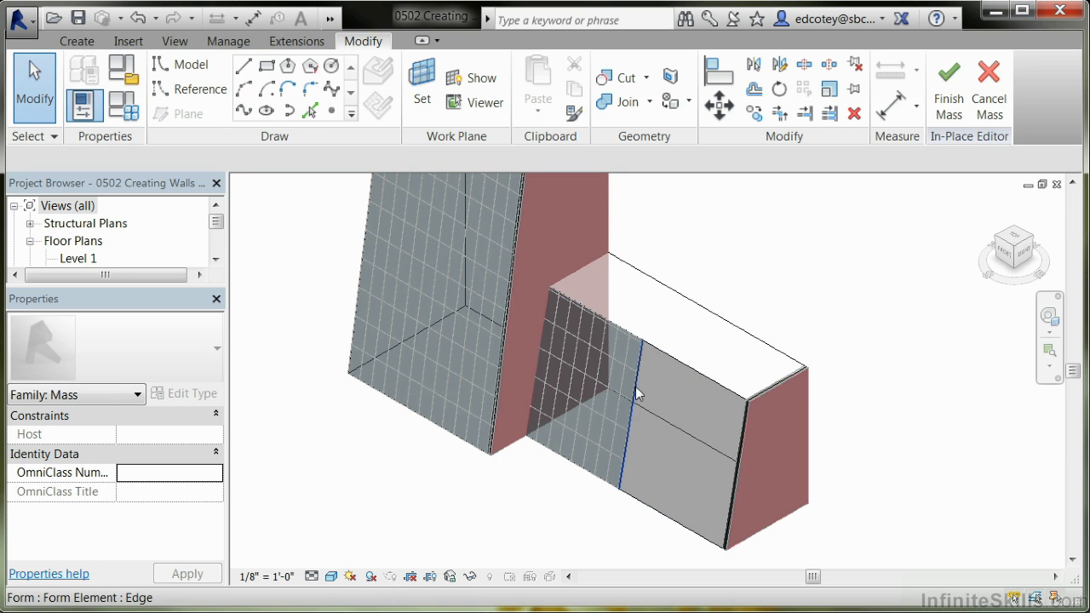
pyautogui.click(947, 109)
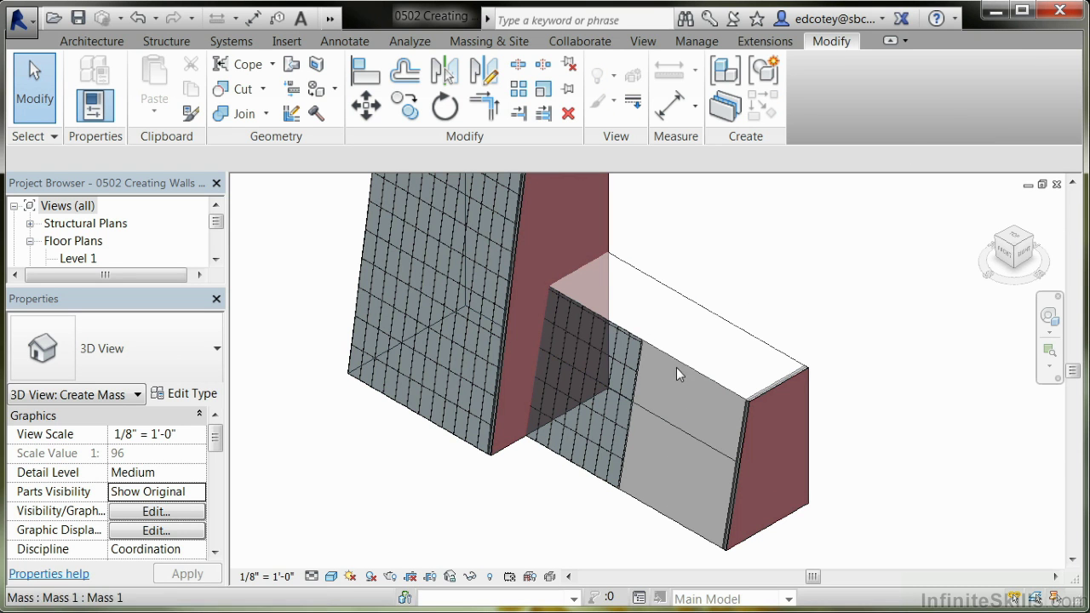
# - Place a brick wall by face on the right front face of the lower mass block
pyautogui.click(484, 43)
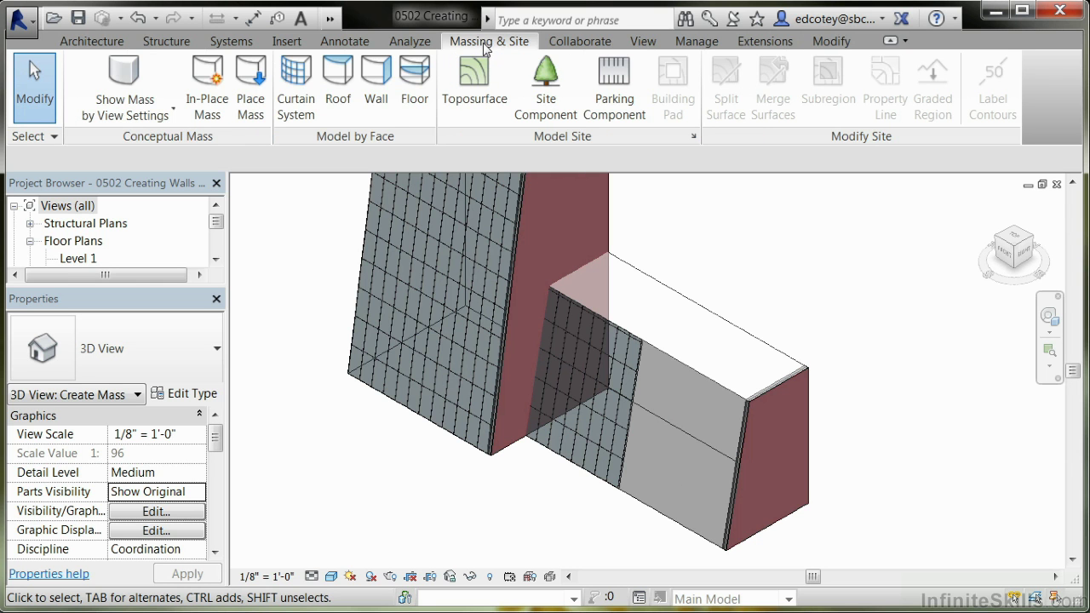
pyautogui.click(376, 80)
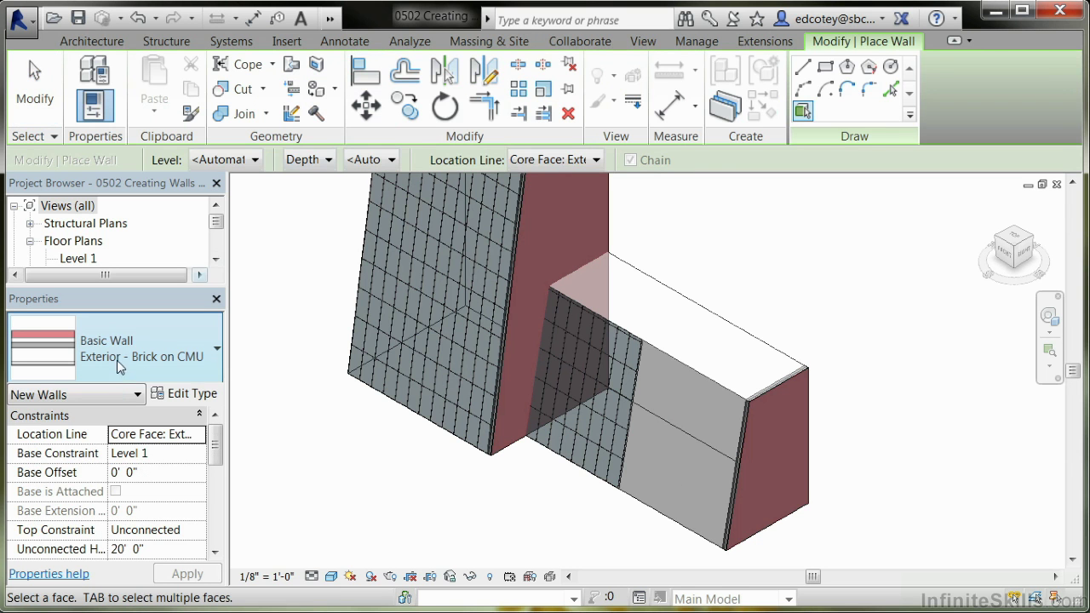
pyautogui.click(726, 393)
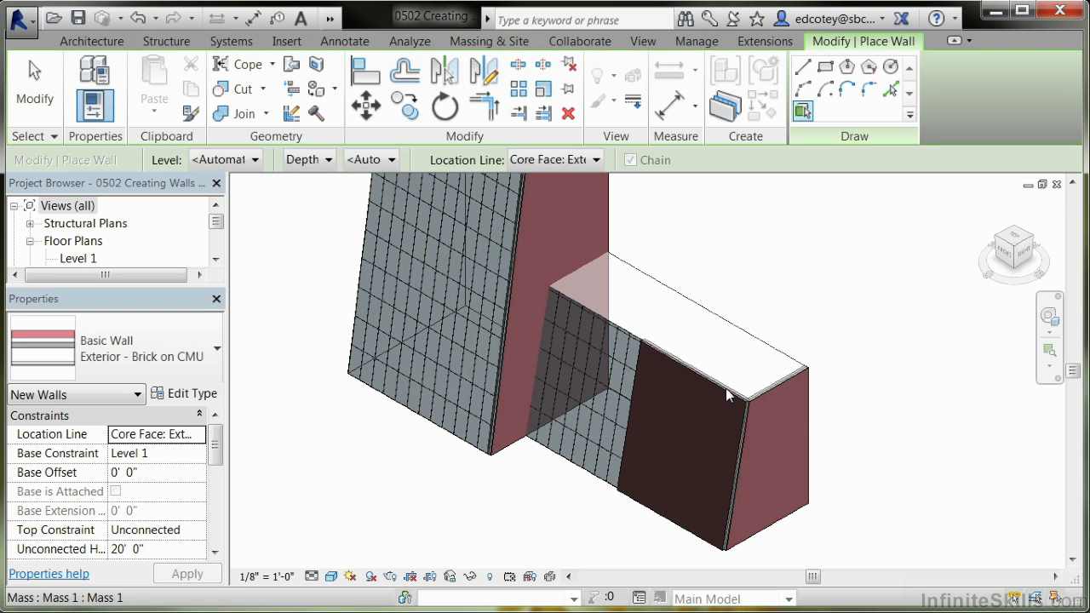
pyautogui.click(34, 85)
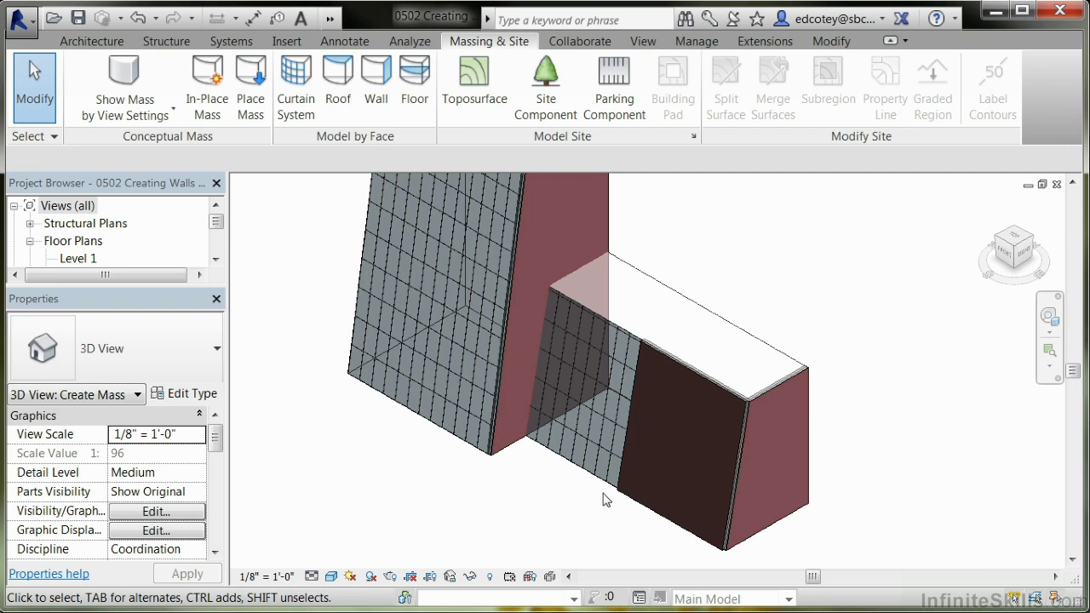
pyautogui.keyDown('shift'); pyautogui.moveTo(877, 406); pyautogui.dragTo(791, 457, button='middle'); pyautogui.keyUp('shift')
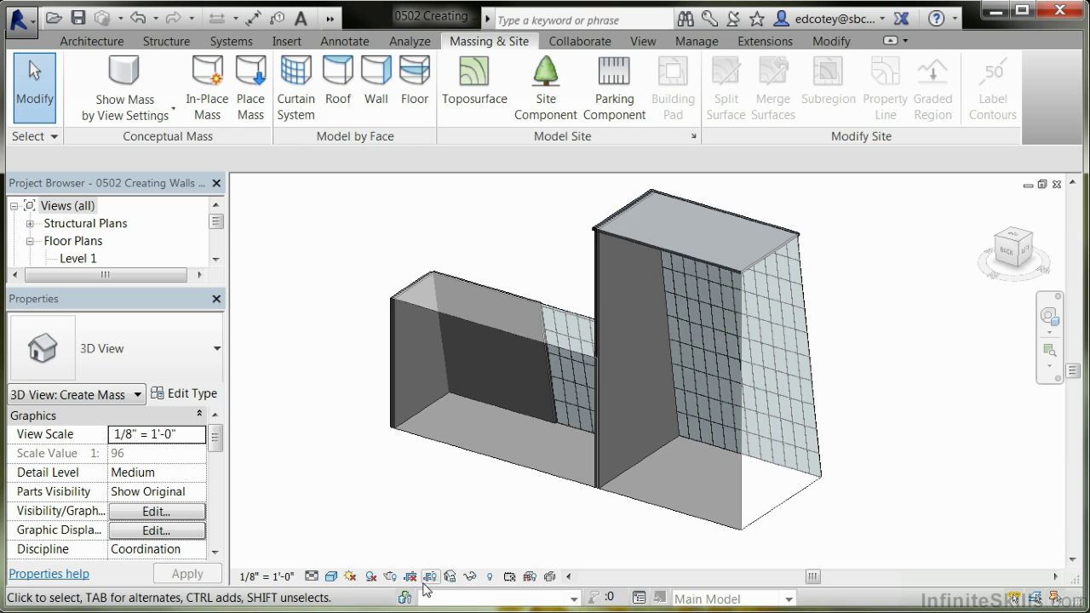
# - Reveal hidden elements and unhide the entire Floors category in the 3D view
pyautogui.click(489, 577)
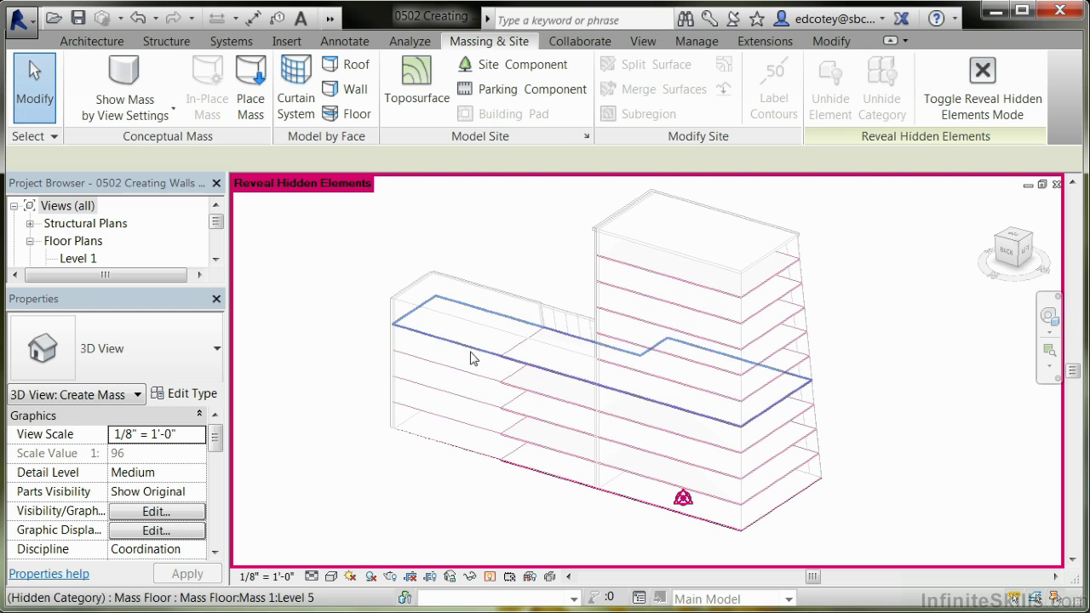
pyautogui.click(536, 396)
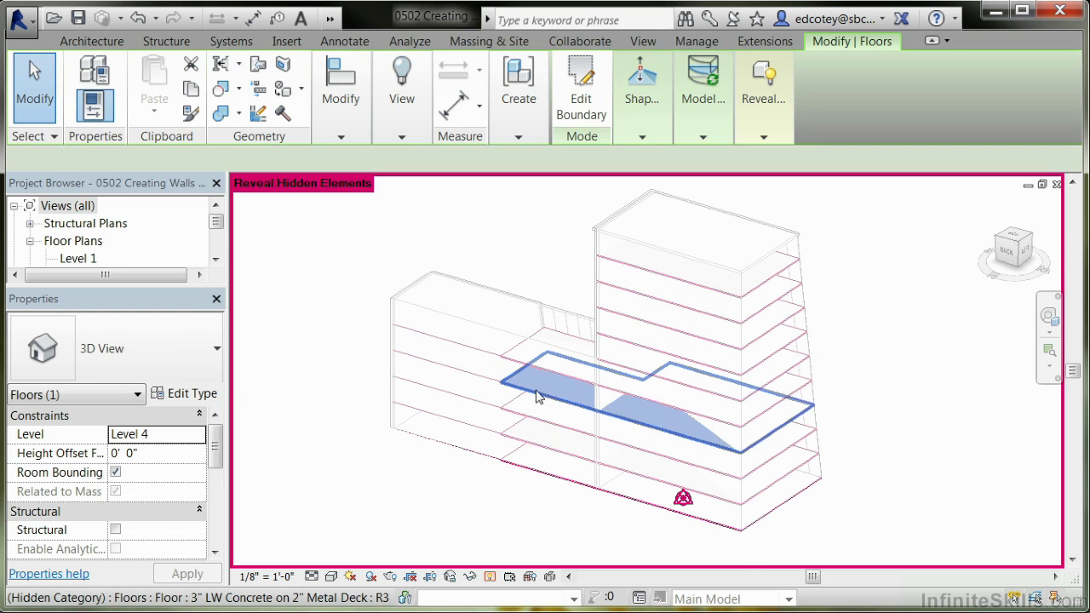
pyautogui.rightClick(536, 396)
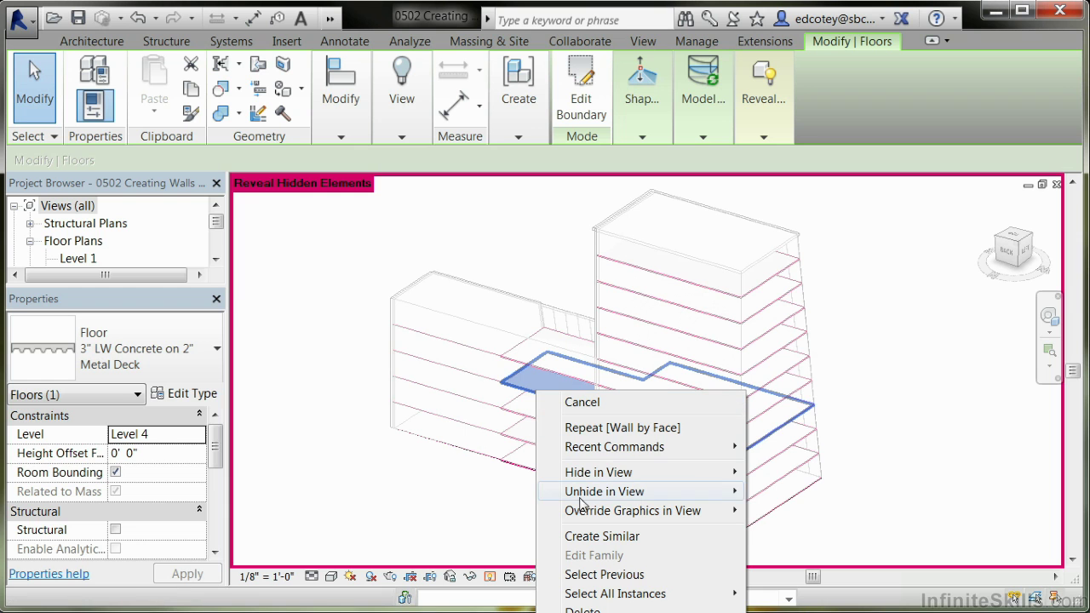
pyautogui.moveTo(581, 500)
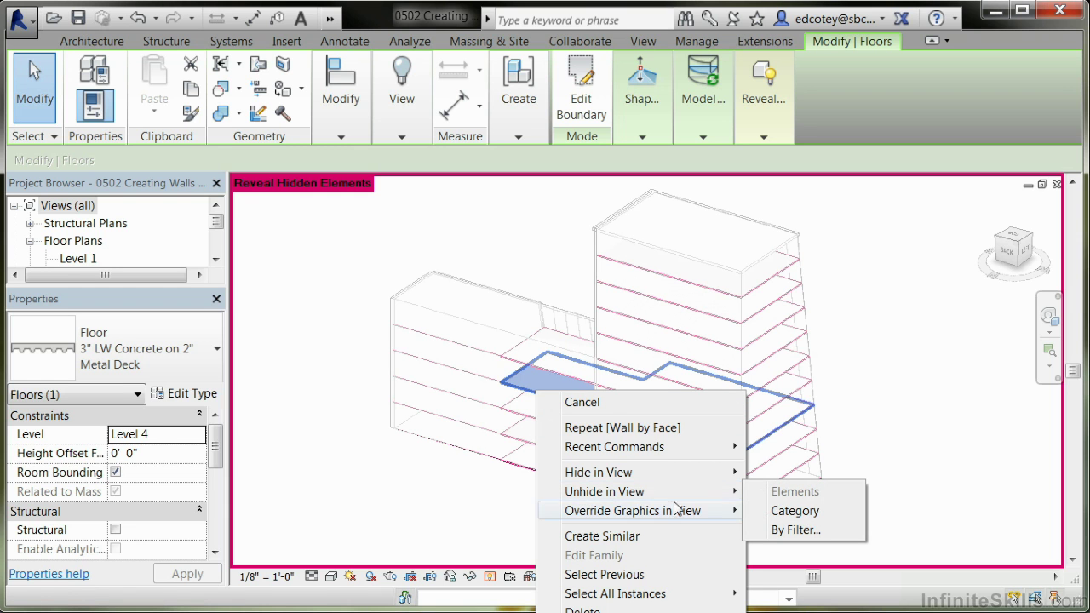
pyautogui.click(781, 512)
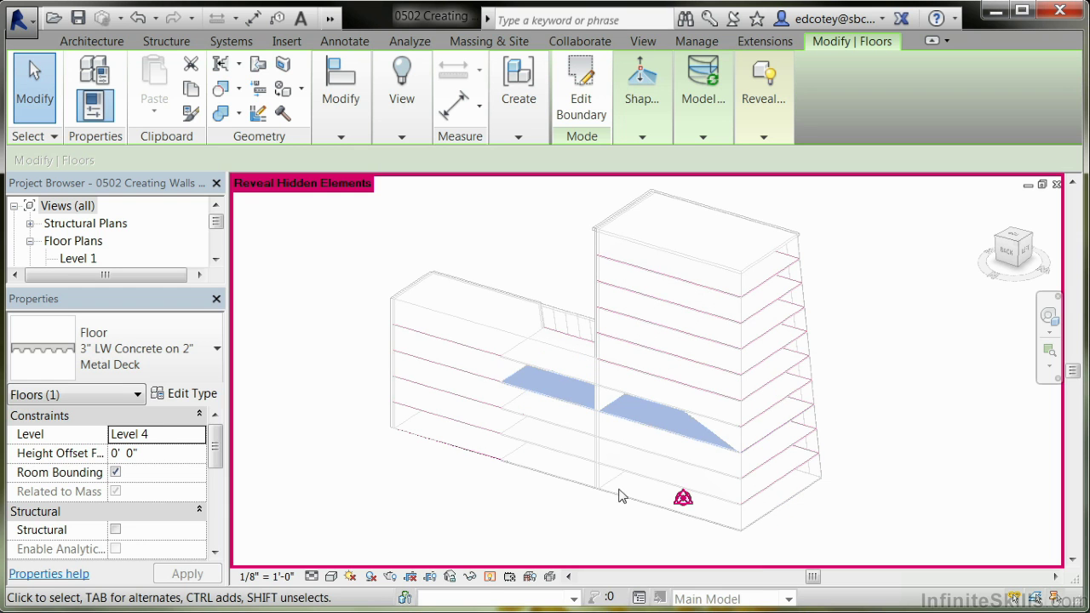
pyautogui.click(489, 577)
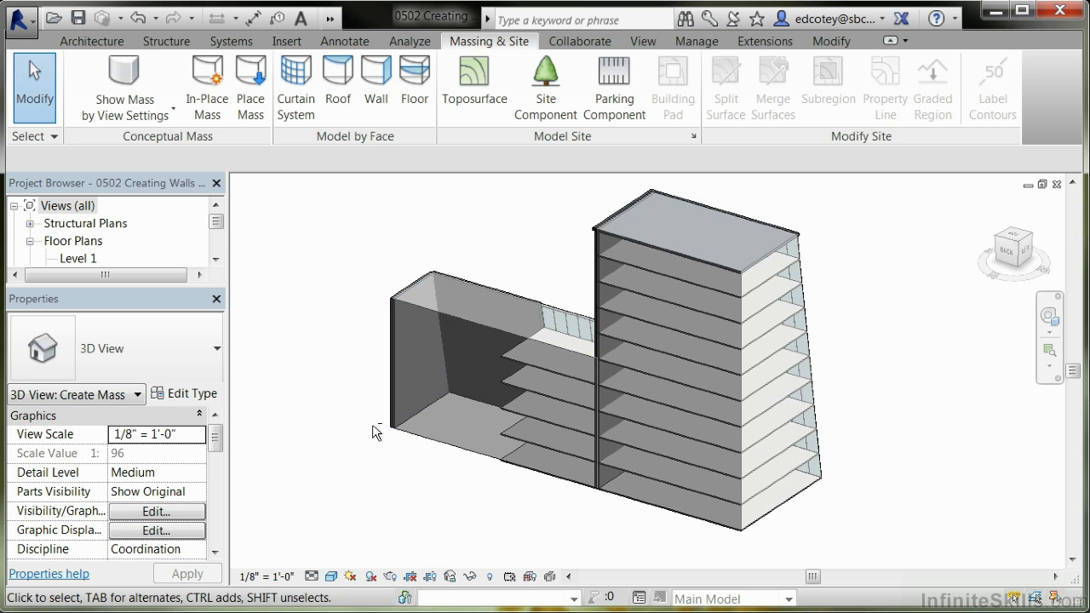
# - Select the Level 5 floor and the four floors below, and update them to the mass face
pyautogui.keyDown('shift'); pyautogui.moveTo(372, 424); pyautogui.dragTo(545, 417, button='middle'); pyautogui.keyUp('shift')
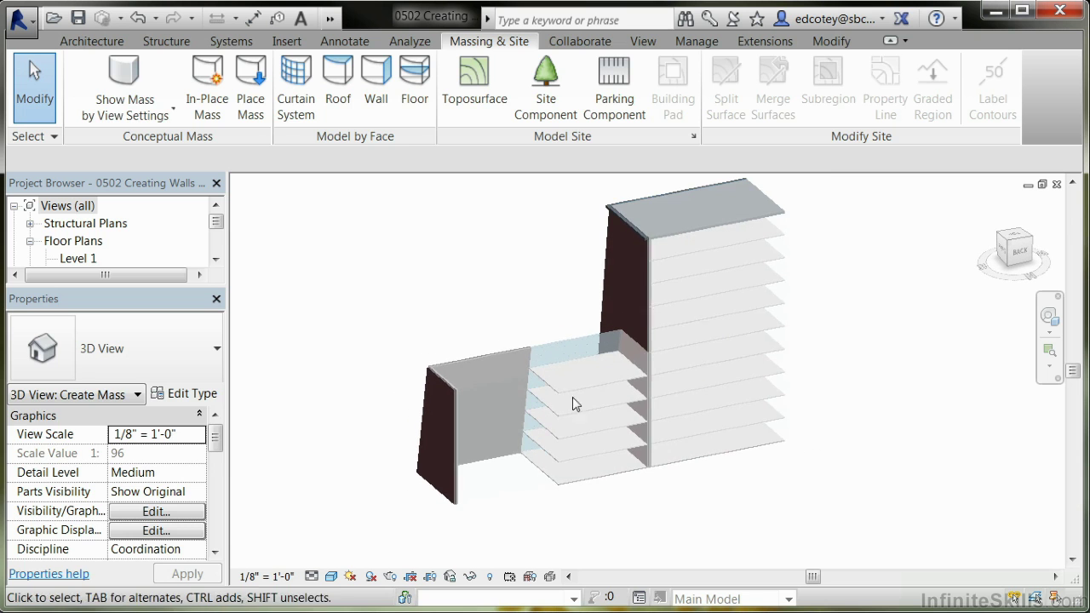
pyautogui.click(569, 416)
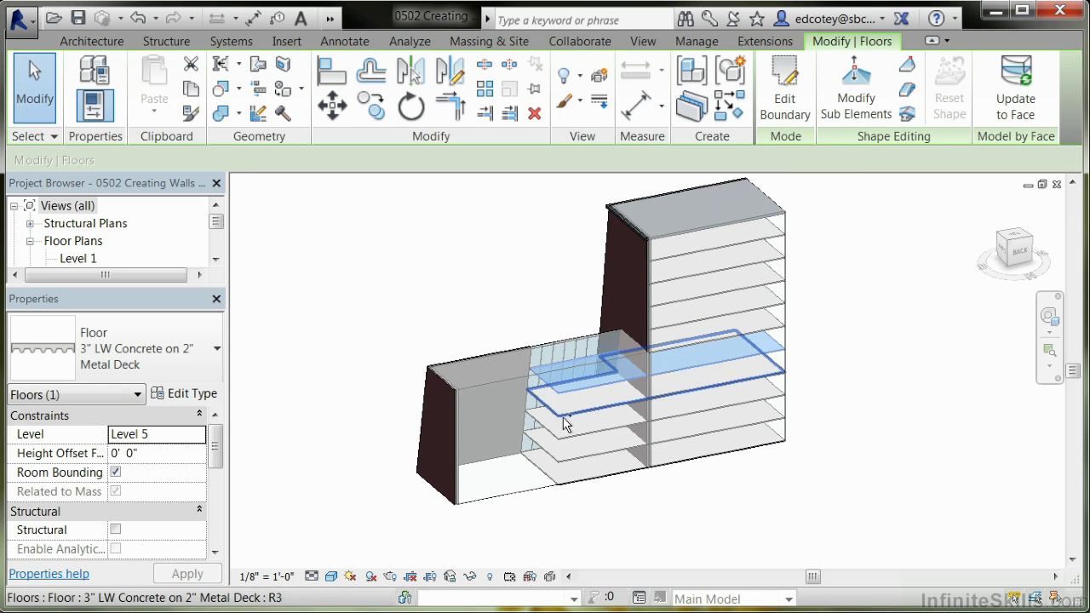
pyautogui.keyDown('ctrl'); pyautogui.click(556, 451); pyautogui.keyUp('ctrl')
pyautogui.keyDown('ctrl'); pyautogui.click(562, 456); pyautogui.keyUp('ctrl')
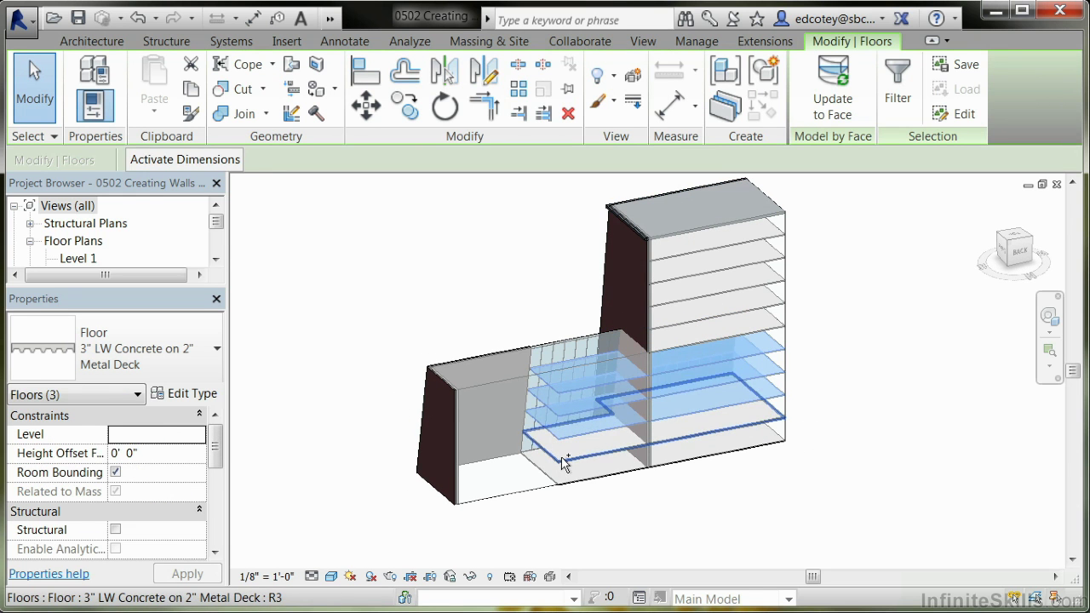
pyautogui.keyDown('ctrl'); pyautogui.click(555, 483); pyautogui.keyUp('ctrl')
pyautogui.keyDown('ctrl'); pyautogui.click(557, 482); pyautogui.keyUp('ctrl')
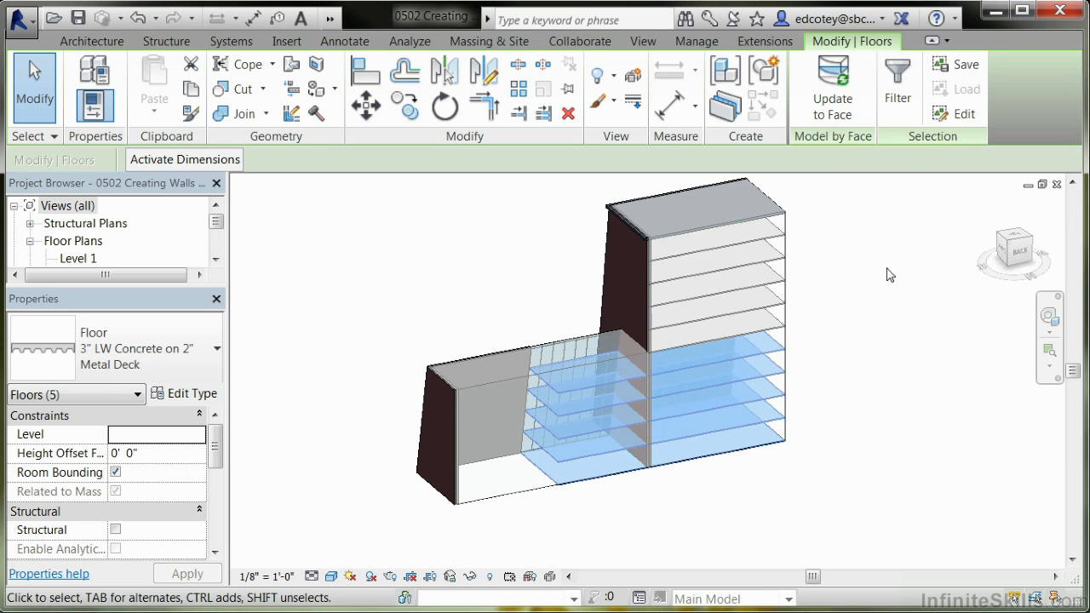
pyautogui.click(828, 86)
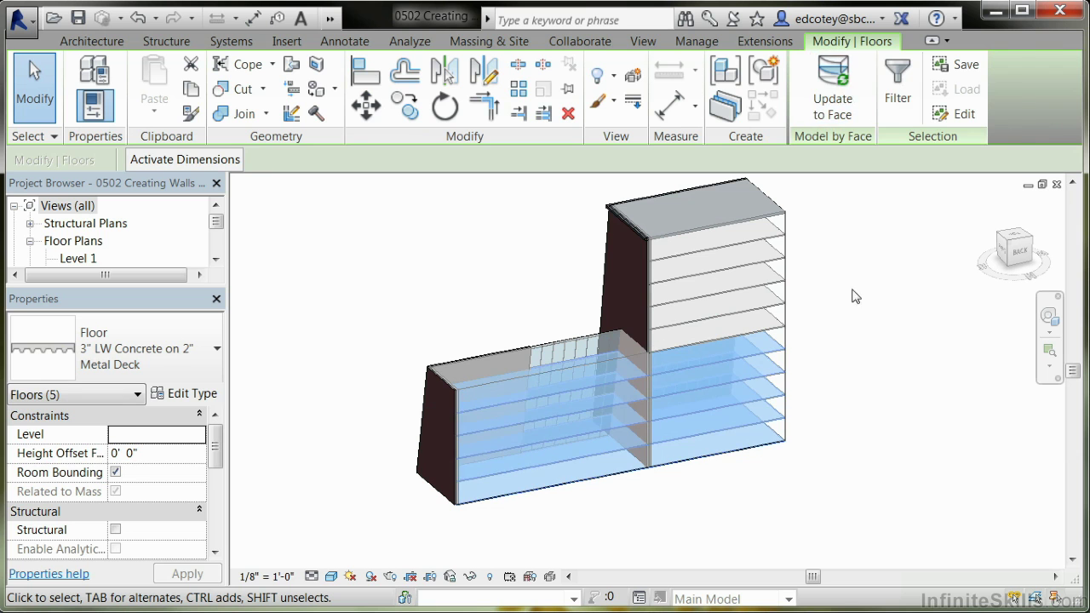
pyautogui.press('Escape')
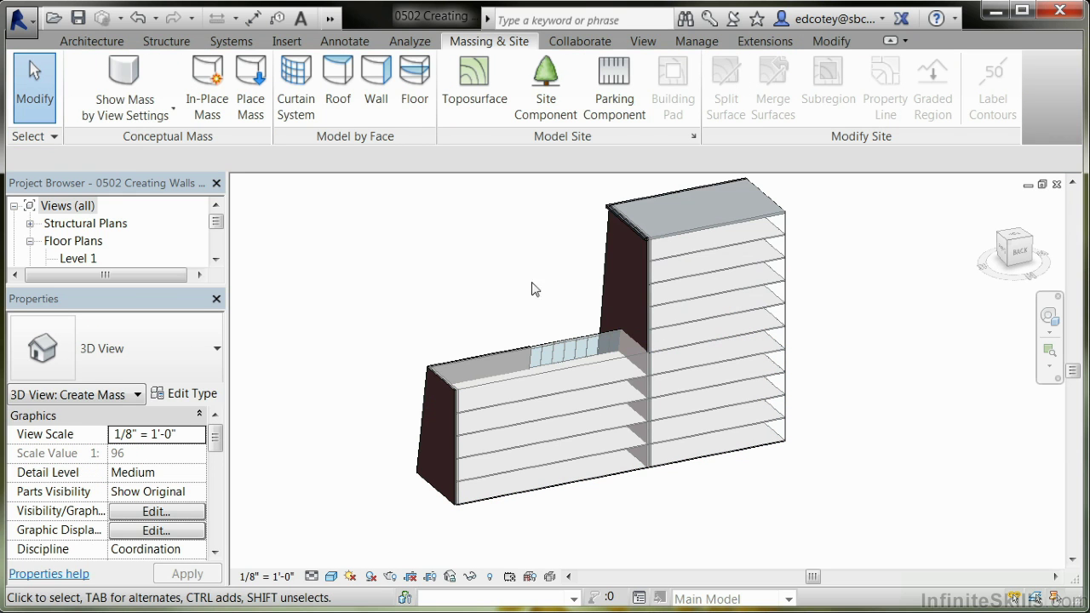